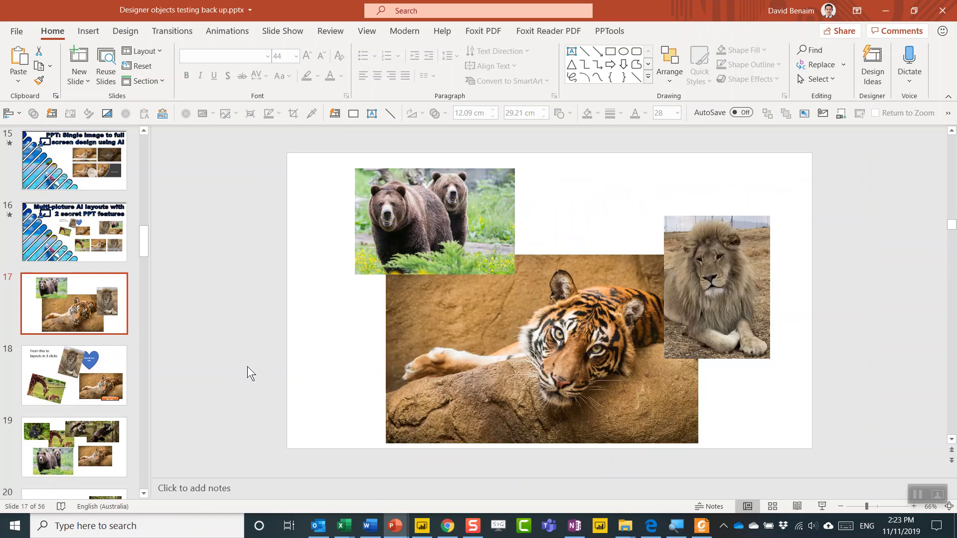
- Move the lion picture higher on slide 17 and apply the diagonal-split design idea featuring the large bear picture
{"action": "left_click_drag", "start_coordinate": [738, 292], "coordinate": [733, 254]}
{"action": "left_click", "coordinate": [617, 198]}
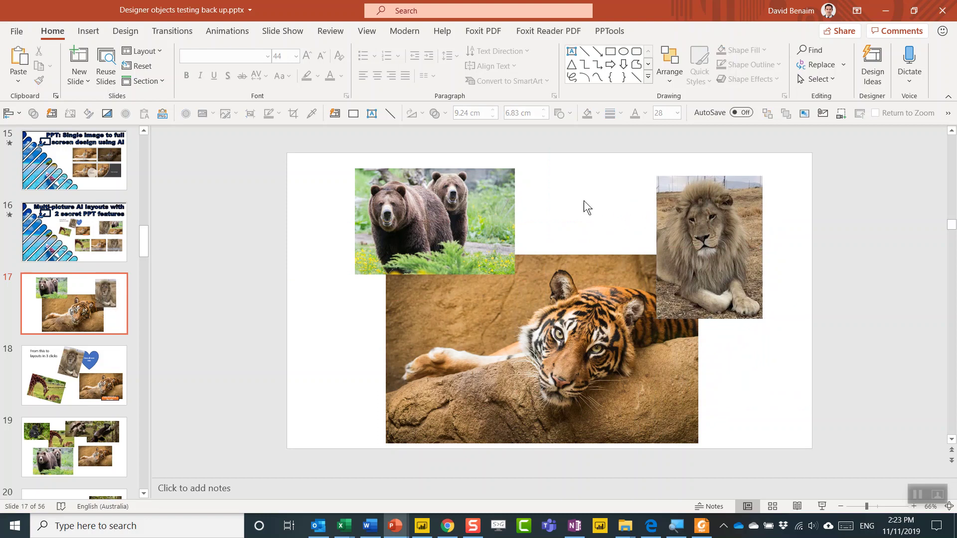
{"action": "left_click", "coordinate": [866, 73]}
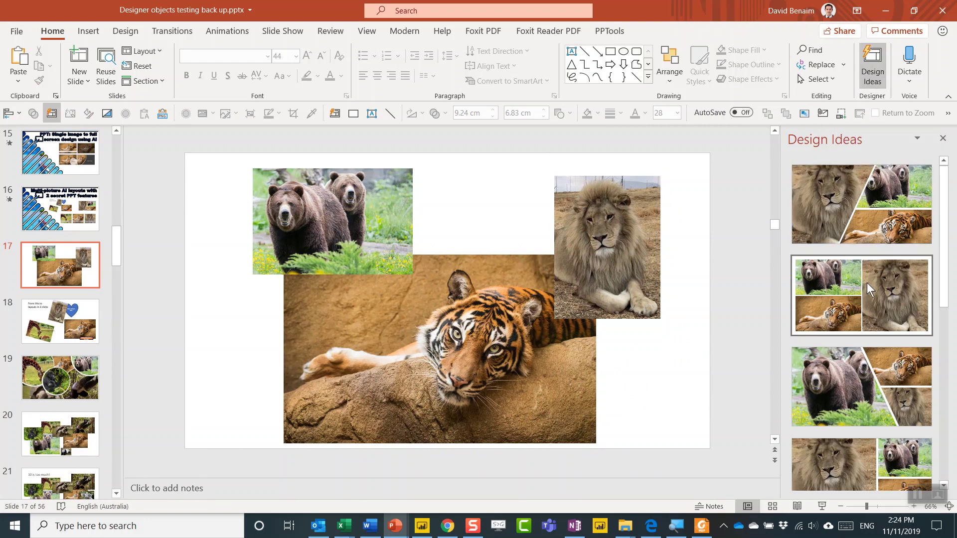
{"action": "left_click", "coordinate": [885, 223]}
{"action": "left_click", "coordinate": [872, 371]}
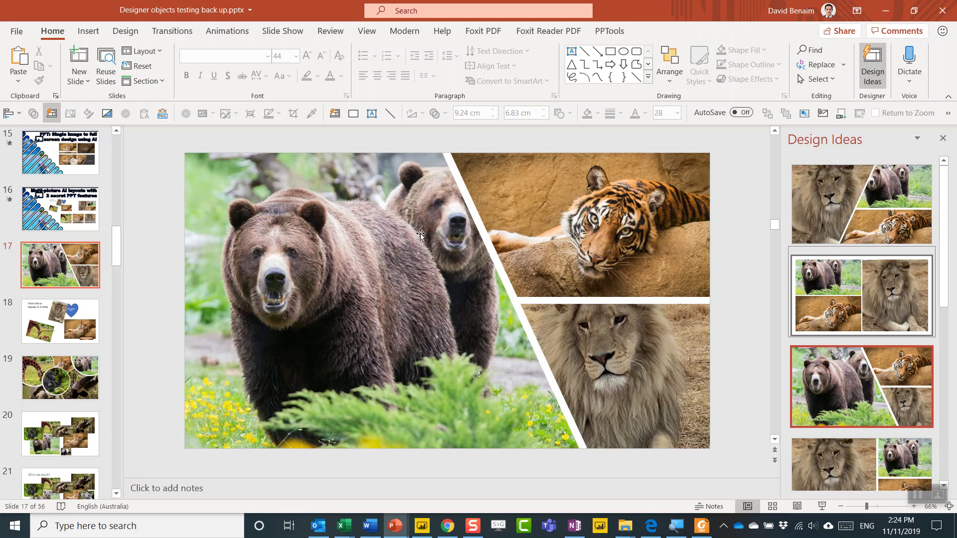
- Inspect the lion picture's crop area in the new layout, leave cropping unchanged and close the design suggestions
{"action": "left_click", "coordinate": [629, 339]}
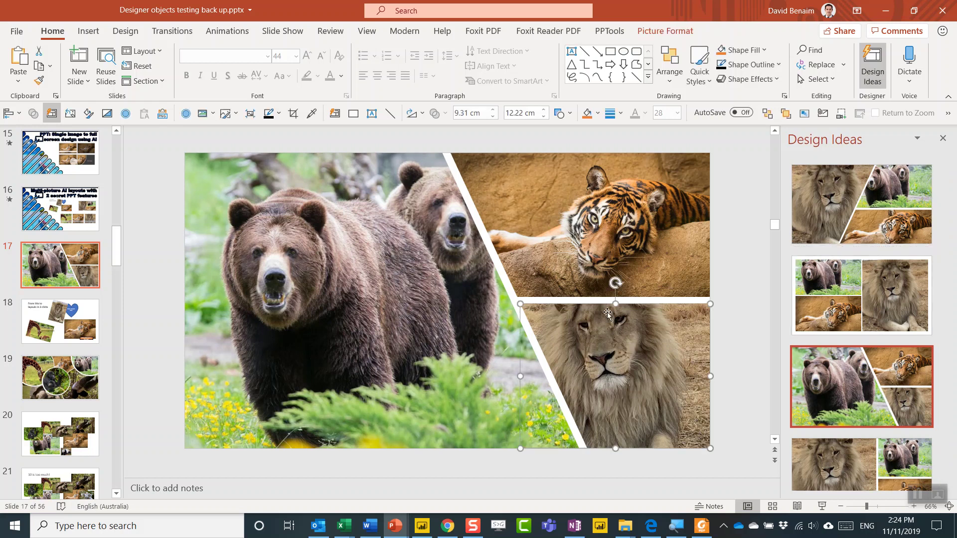
{"action": "left_click", "coordinate": [676, 35]}
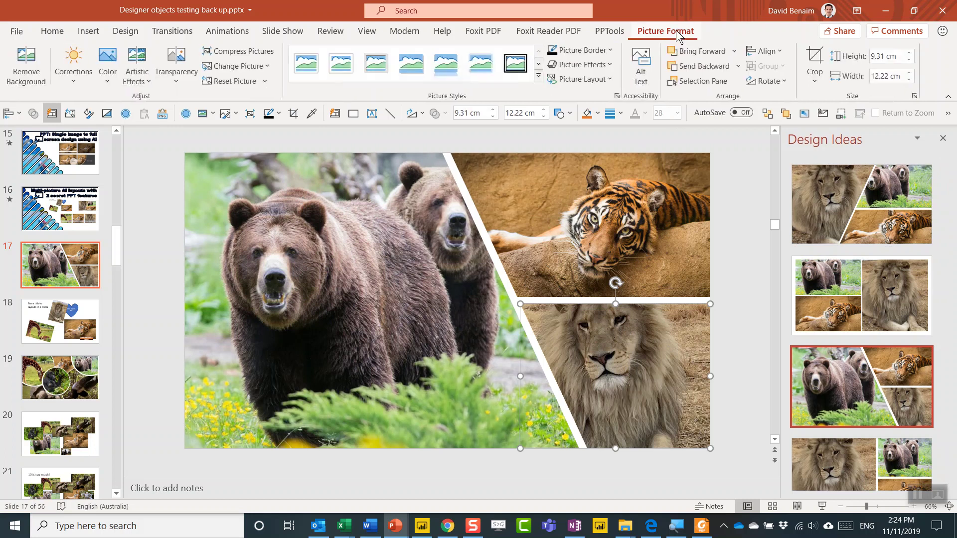
{"action": "left_click", "coordinate": [814, 59]}
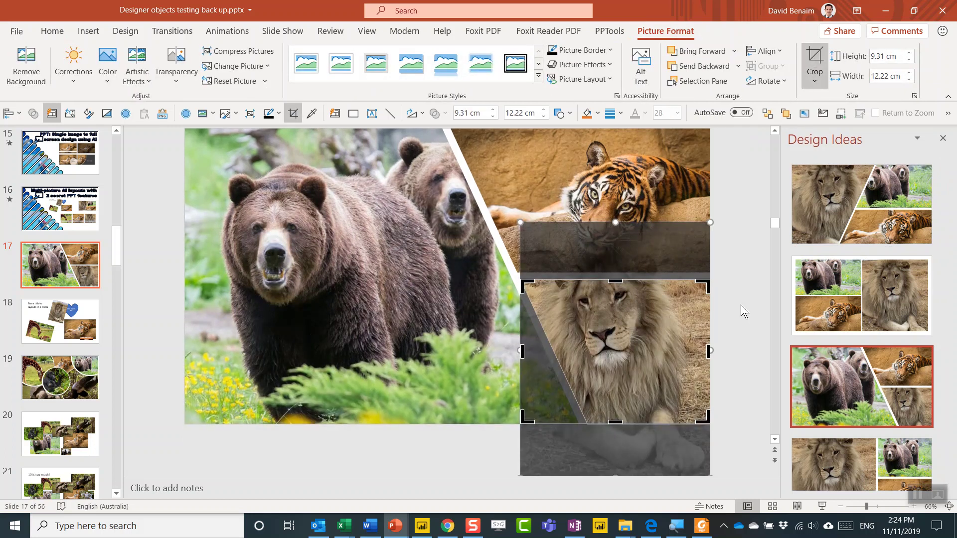
{"action": "left_click", "coordinate": [740, 304]}
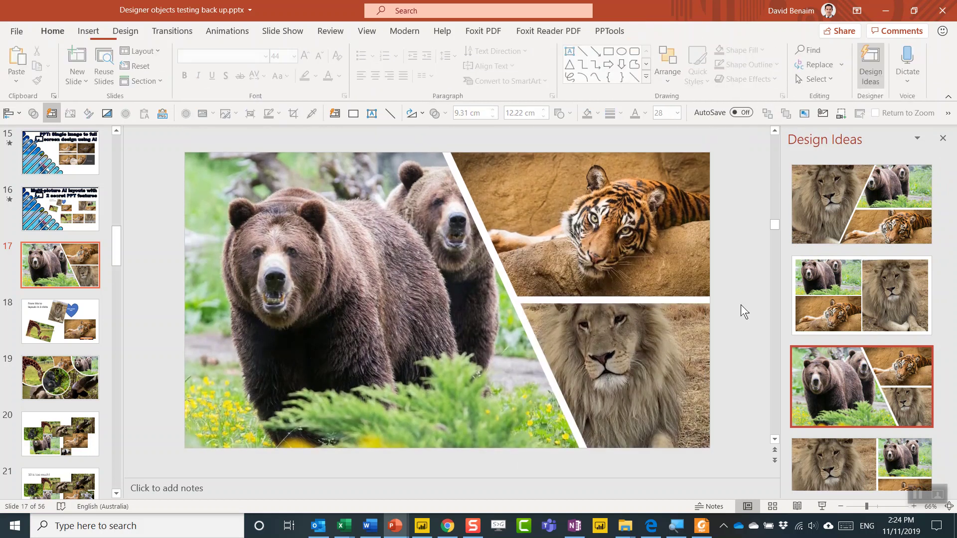
{"action": "left_click", "coordinate": [942, 140]}
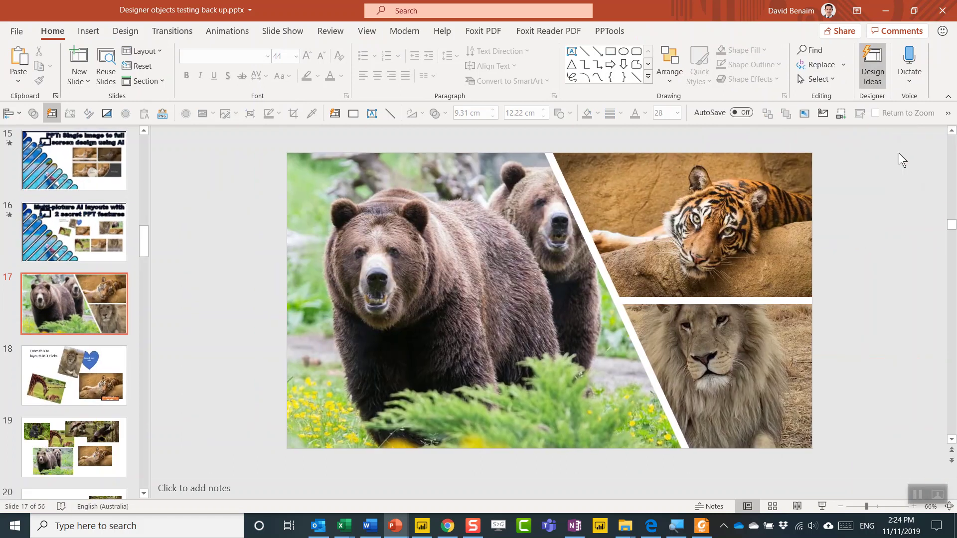
- Check the pictures and captioned shapes on slide 18 and whether design ideas are offered for them
{"action": "left_click", "coordinate": [107, 373]}
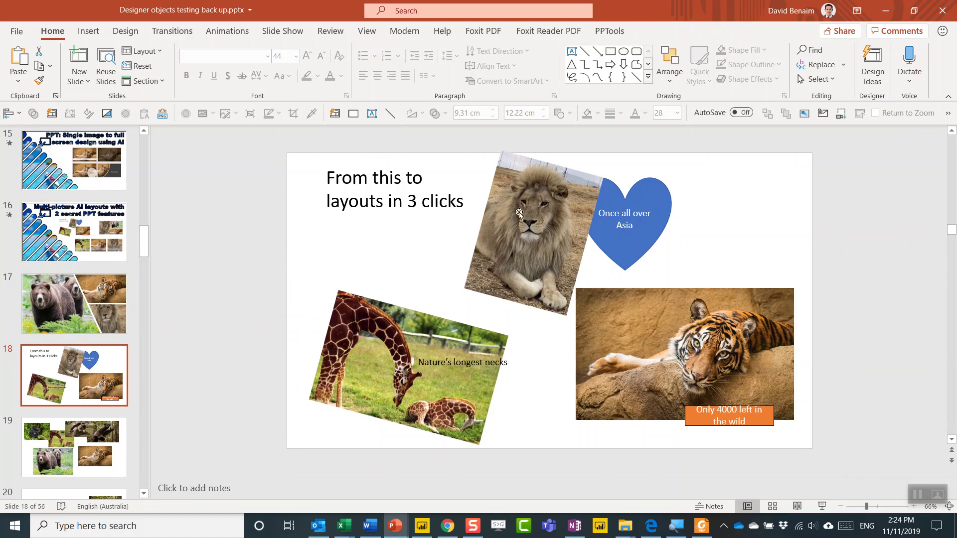
{"action": "left_click", "coordinate": [575, 219]}
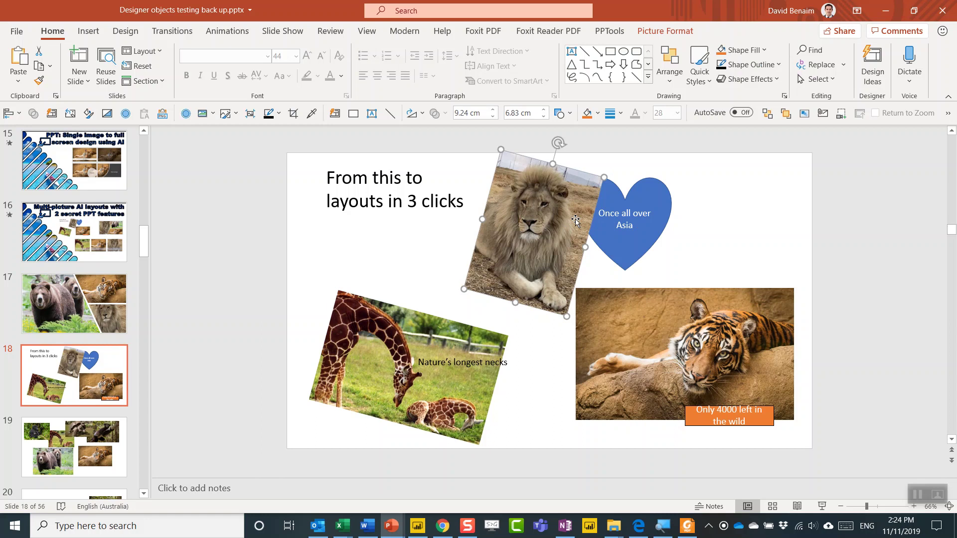
{"action": "left_click", "coordinate": [445, 362]}
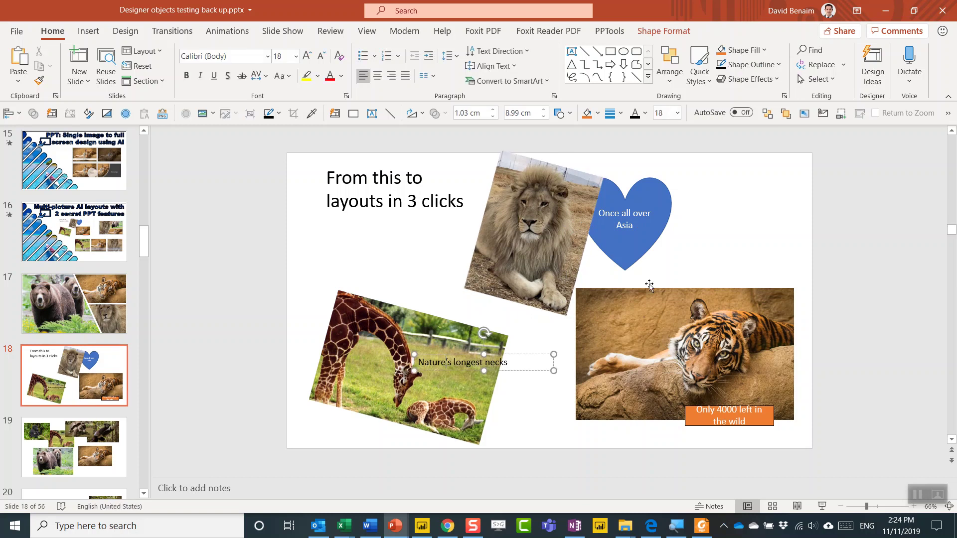
{"action": "left_click", "coordinate": [708, 412]}
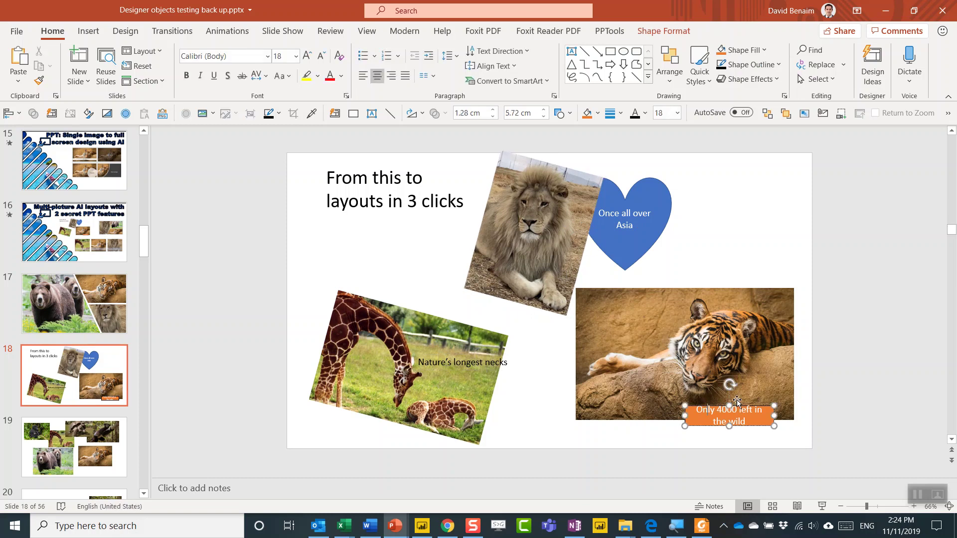
{"action": "left_click", "coordinate": [843, 298]}
{"action": "left_click", "coordinate": [869, 77]}
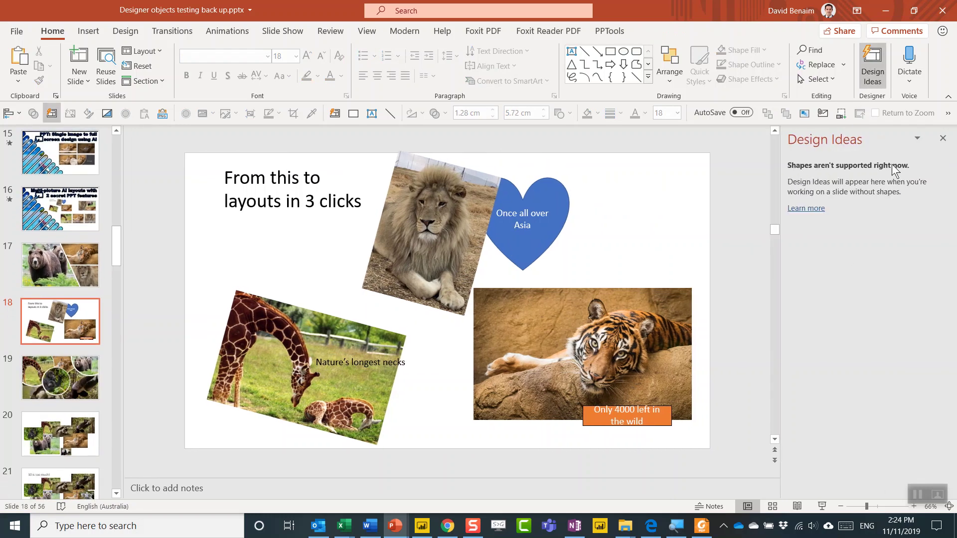
{"action": "left_click", "coordinate": [941, 138]}
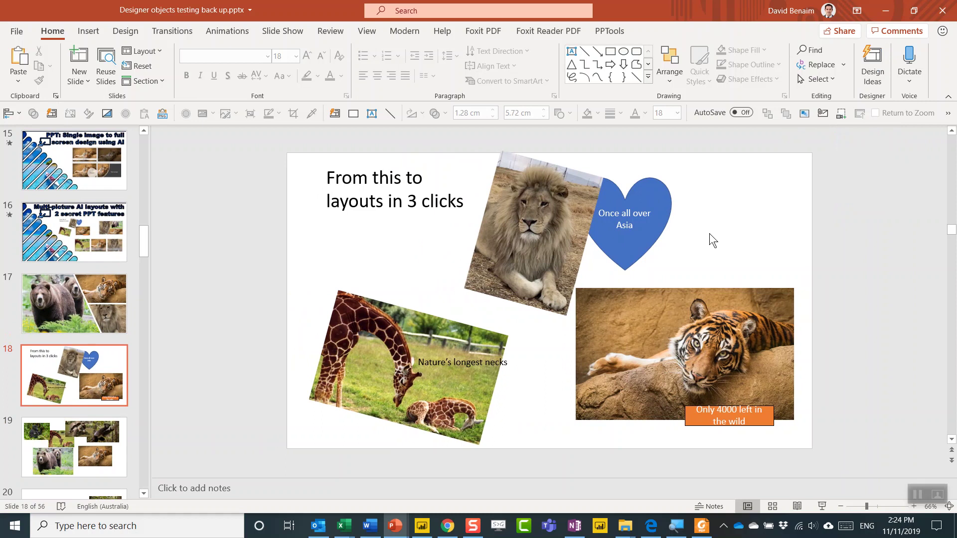
- Apply the design idea with curved frames and the gorillas in a central circle to the six pictures on slide 19
{"action": "left_click", "coordinate": [94, 432]}
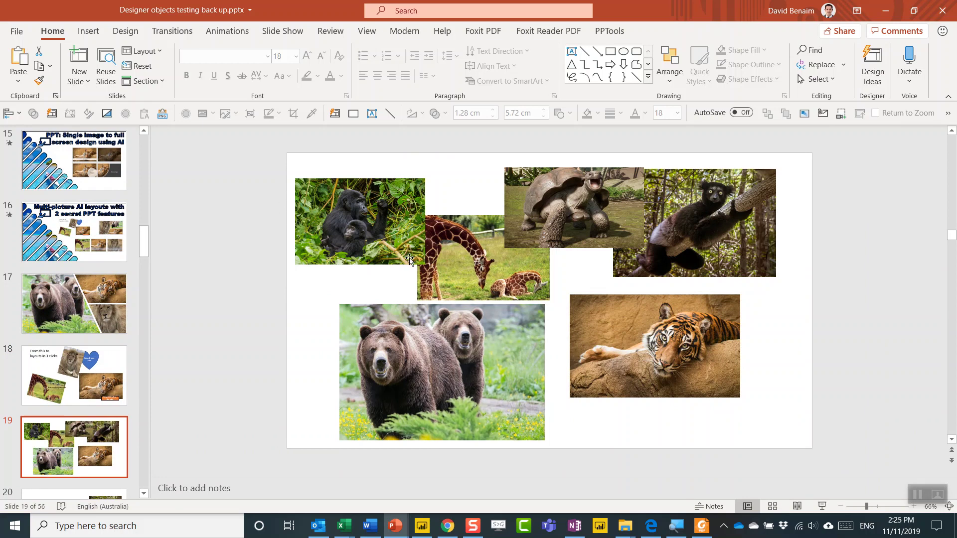
{"action": "left_click", "coordinate": [872, 75]}
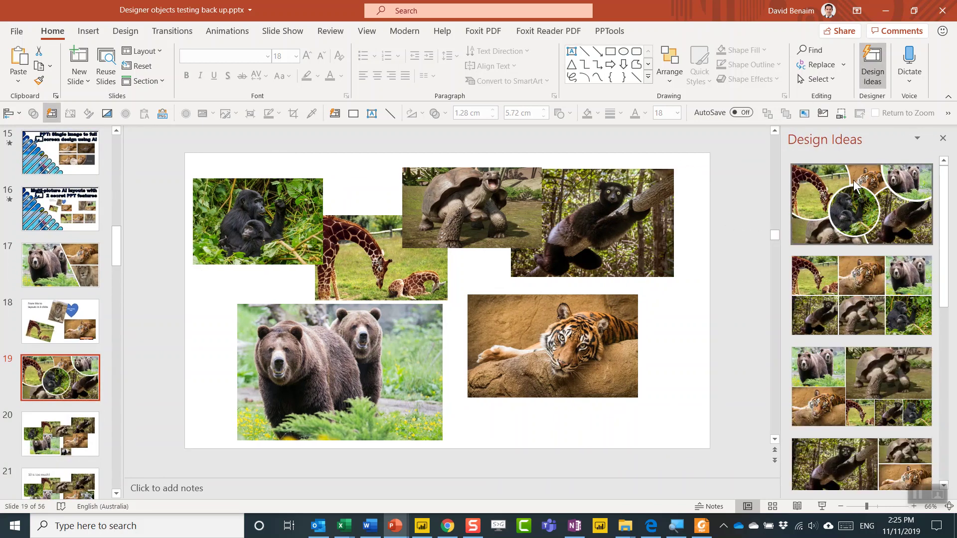
{"action": "left_click", "coordinate": [877, 221]}
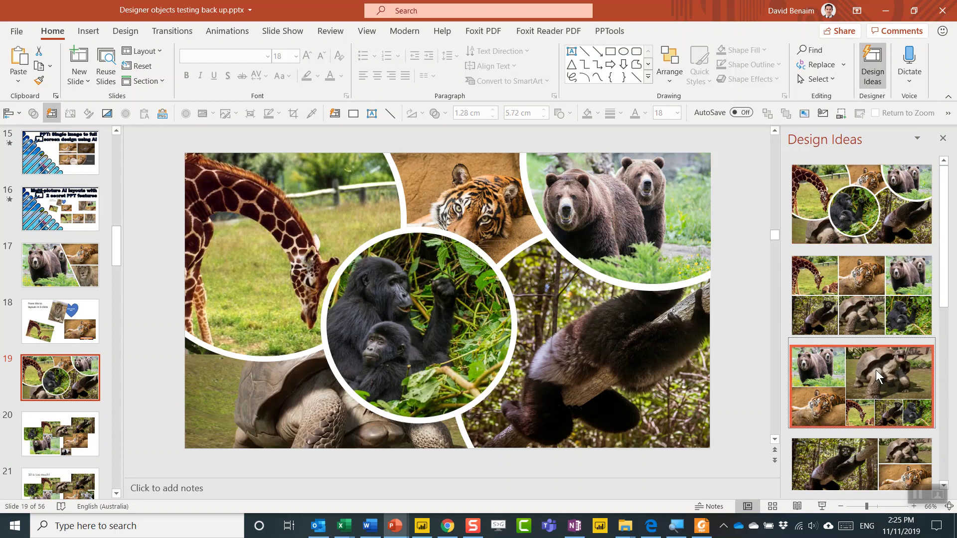
{"action": "left_click", "coordinate": [875, 370]}
{"action": "left_click", "coordinate": [874, 230]}
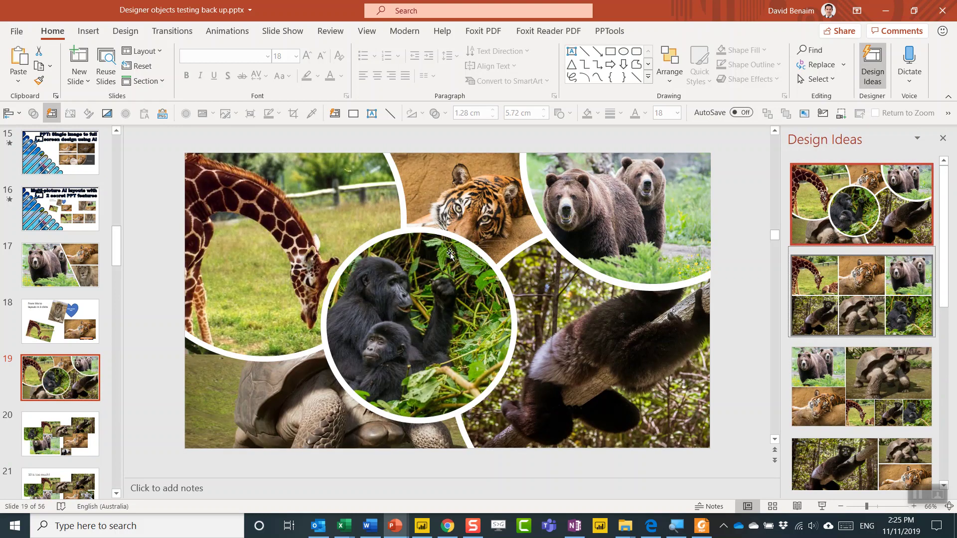
- Try shifting the circular gorilla picture on slide 19, undo the move and close the design suggestions
{"action": "left_click_drag", "start_coordinate": [415, 299], "coordinate": [444, 287]}
{"action": "key", "text": "ctrl+z"}
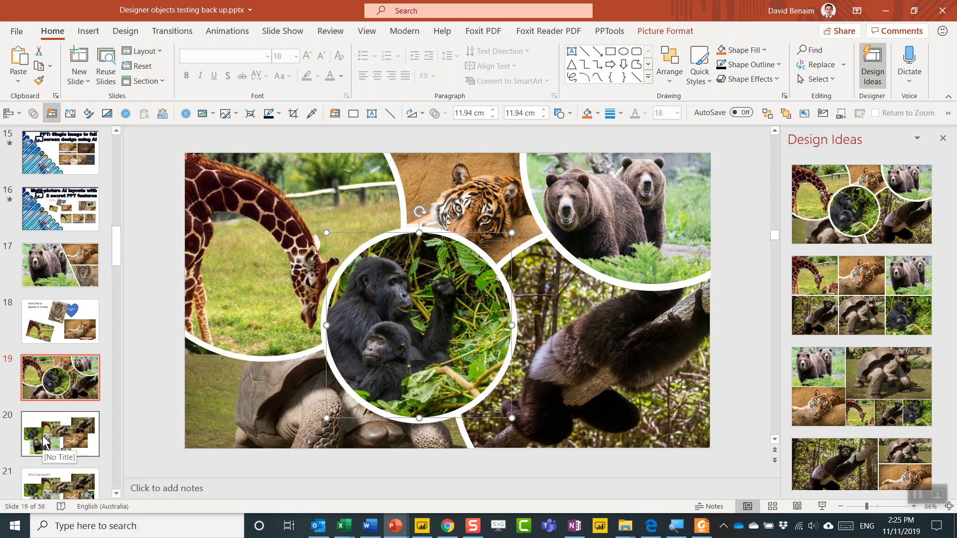
{"action": "left_click", "coordinate": [942, 138]}
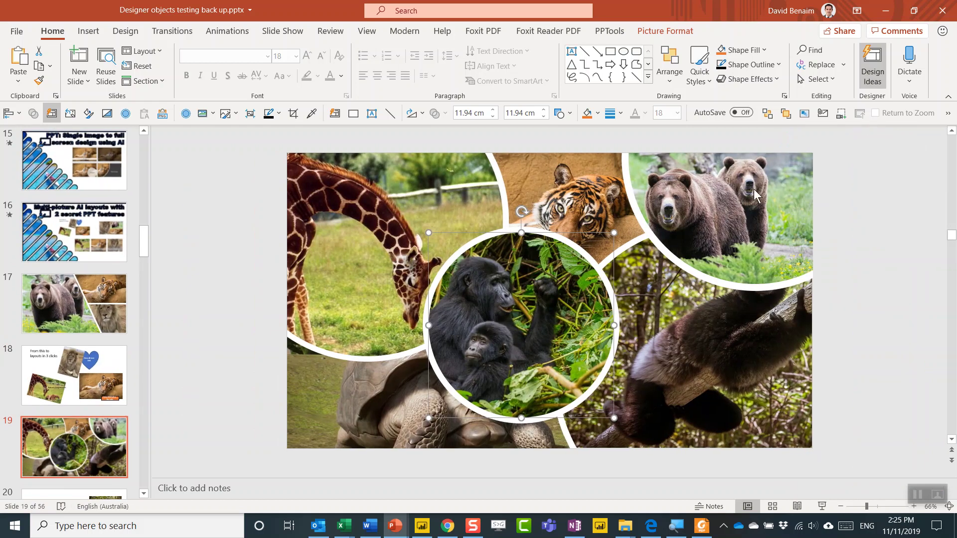
- Change slide 20 to the Blank layout and request design ideas for its seven pictures
{"action": "left_click", "coordinate": [73, 461]}
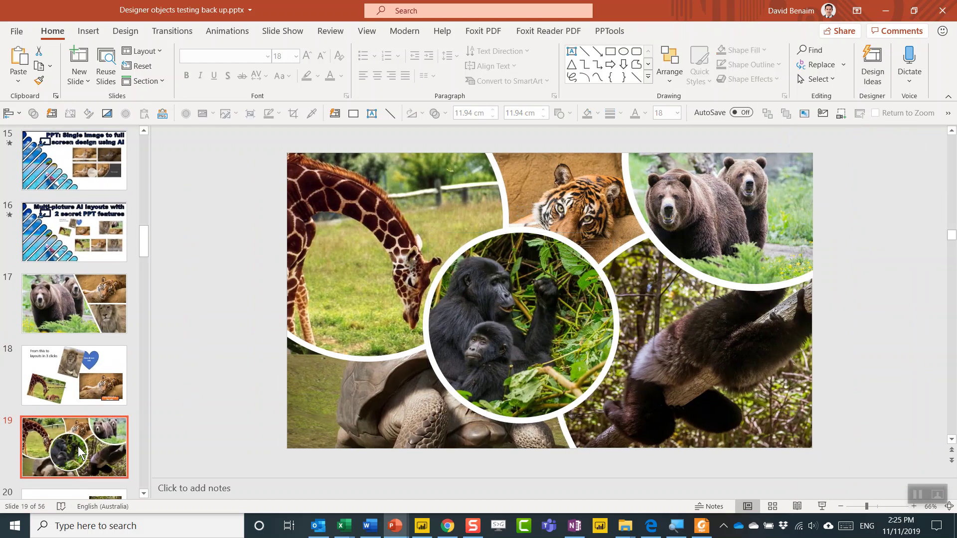
{"action": "key", "text": "Down"}
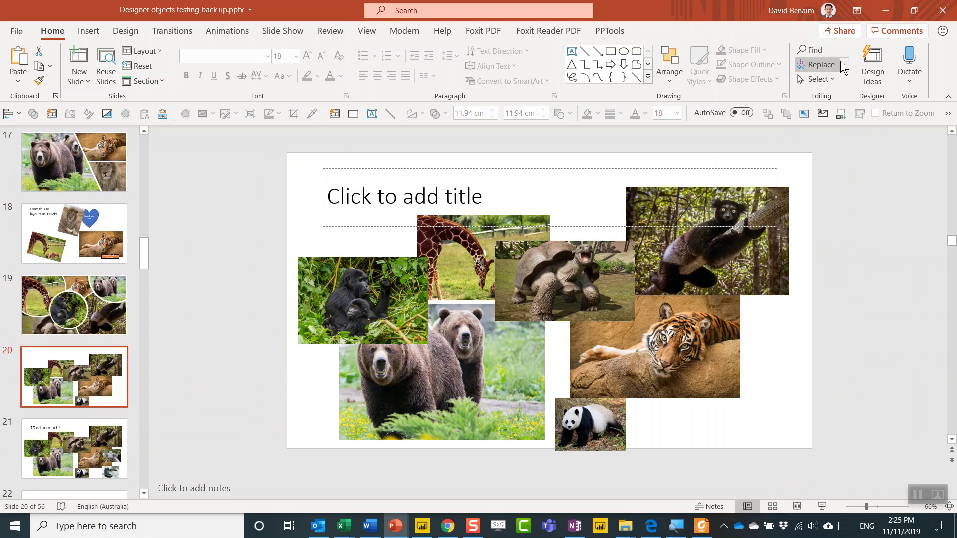
{"action": "left_click", "coordinate": [143, 50]}
{"action": "left_click", "coordinate": [181, 212]}
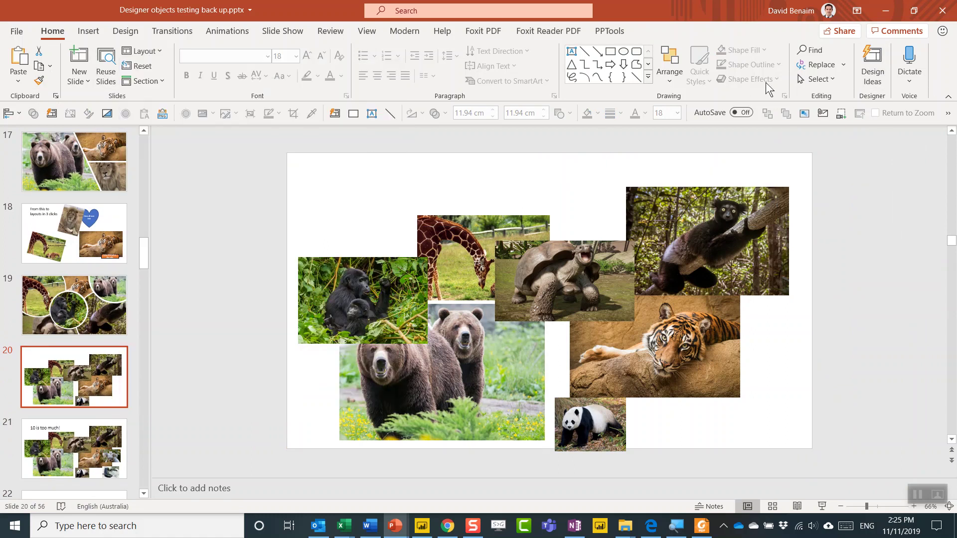
{"action": "left_click", "coordinate": [882, 60]}
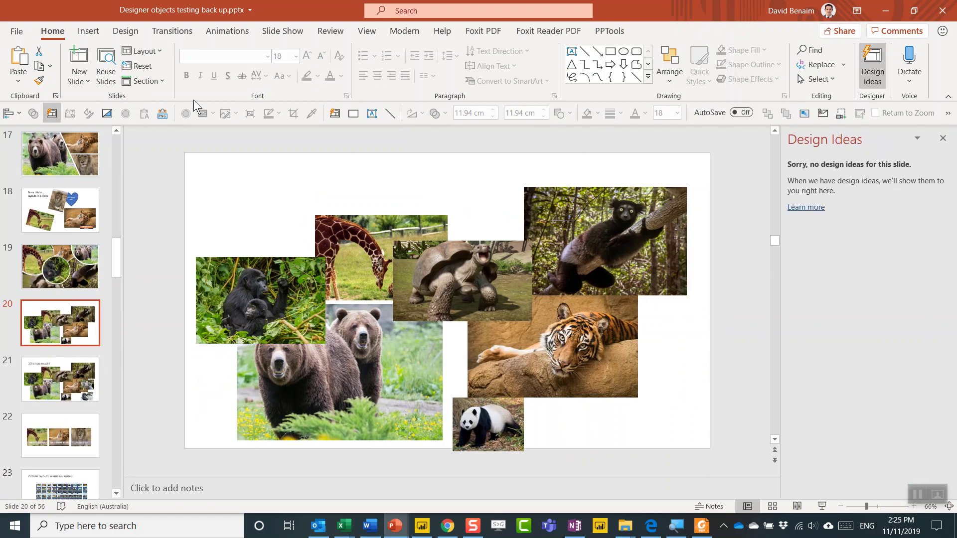
- Switch slide 20 to the Title Only layout and enter the title "Animals"
{"action": "left_click", "coordinate": [159, 51]}
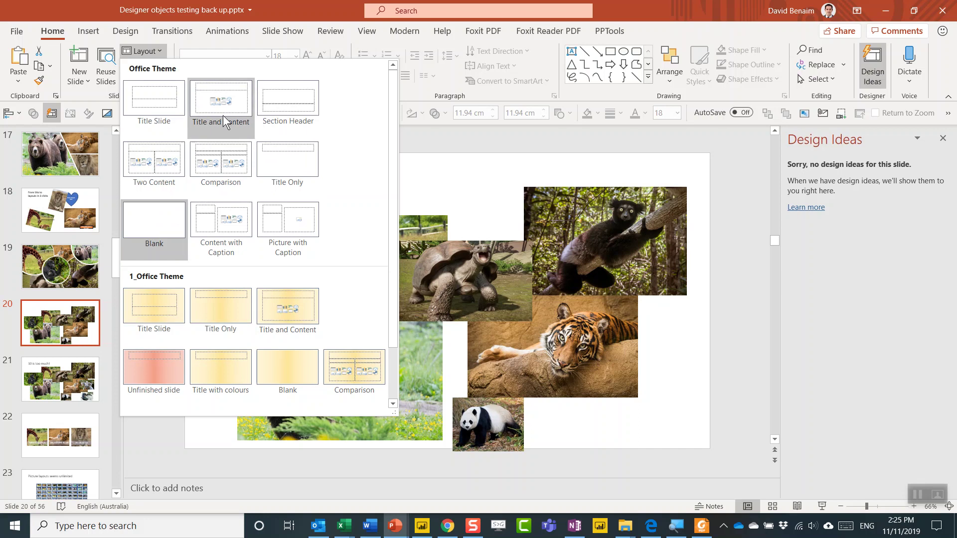
{"action": "left_click", "coordinate": [273, 169]}
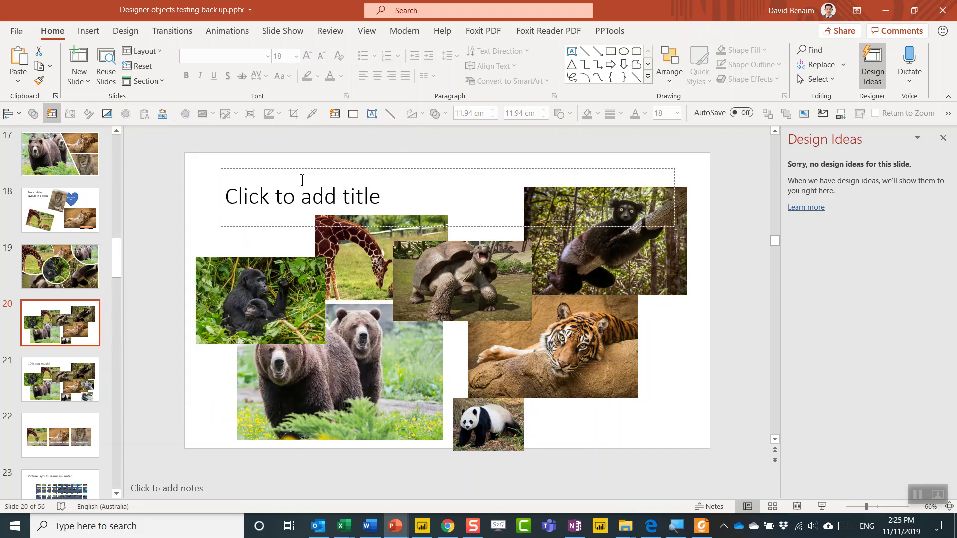
{"action": "left_click", "coordinate": [430, 198]}
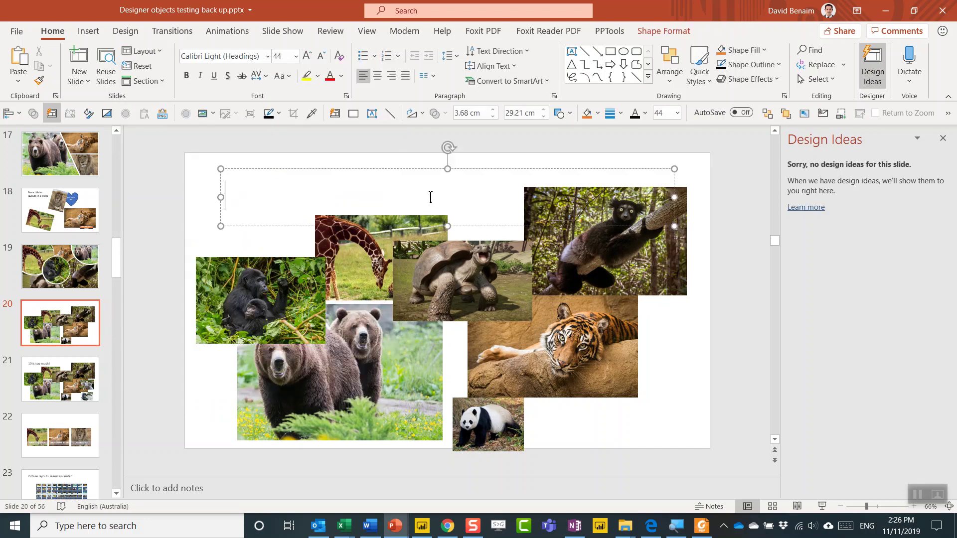
{"action": "type", "text": "Animals"}
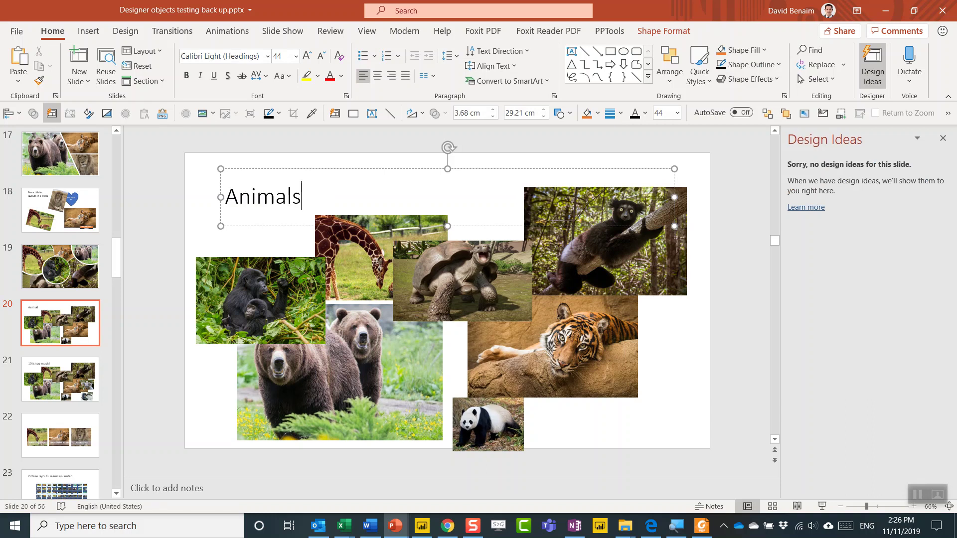
{"action": "left_click", "coordinate": [190, 225]}
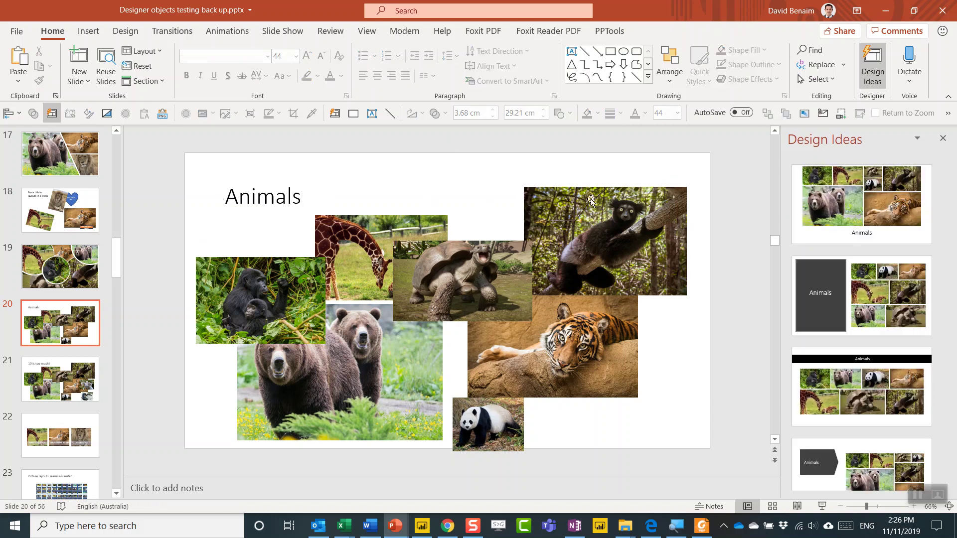
- Try several design ideas on the Animals slide, settling on the dark arrow-shaped title beside the picture grid
{"action": "left_click", "coordinate": [856, 193]}
{"action": "left_click", "coordinate": [865, 306]}
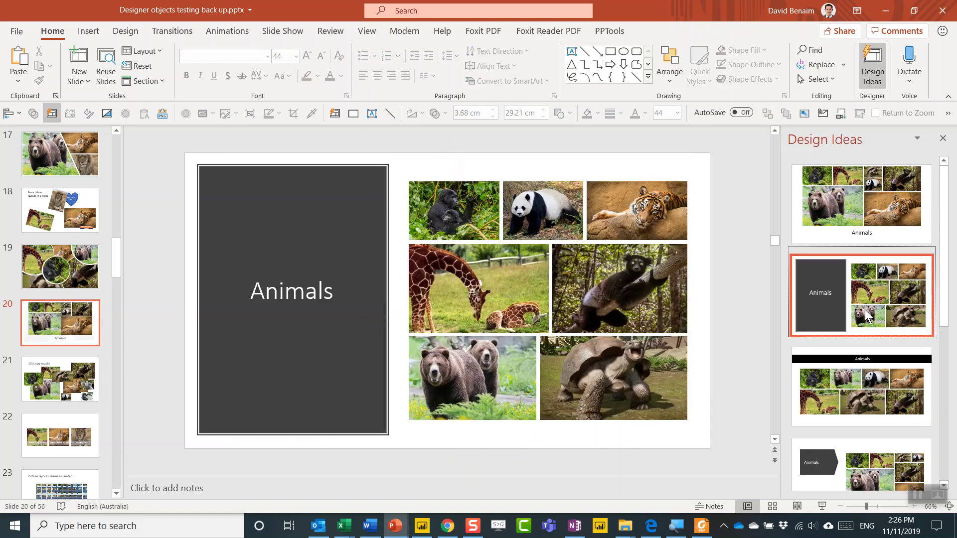
{"action": "left_click", "coordinate": [884, 384]}
{"action": "scroll", "coordinate": [859, 431], "scroll_direction": "down", "scroll_amount": 1}
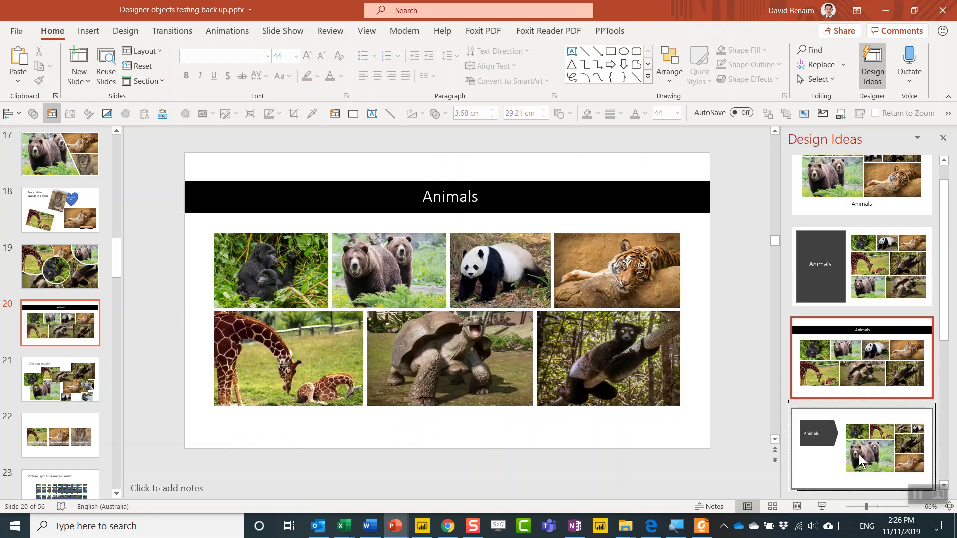
{"action": "left_click", "coordinate": [859, 455]}
{"action": "scroll", "coordinate": [865, 407], "scroll_direction": "down", "scroll_amount": 3}
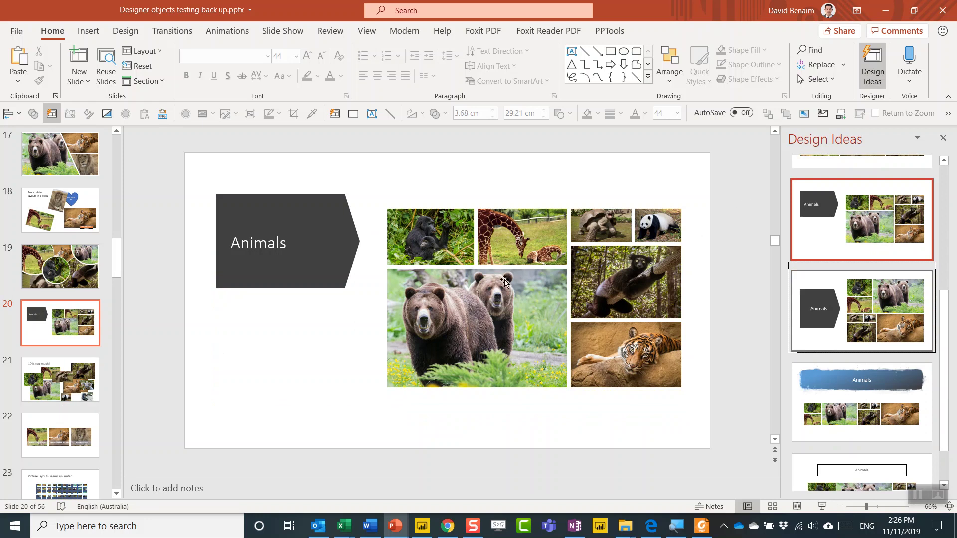
- Apply the design idea with a black title banner above the picture grid to slide 21, "10 is too much!"
{"action": "left_click", "coordinate": [70, 369]}
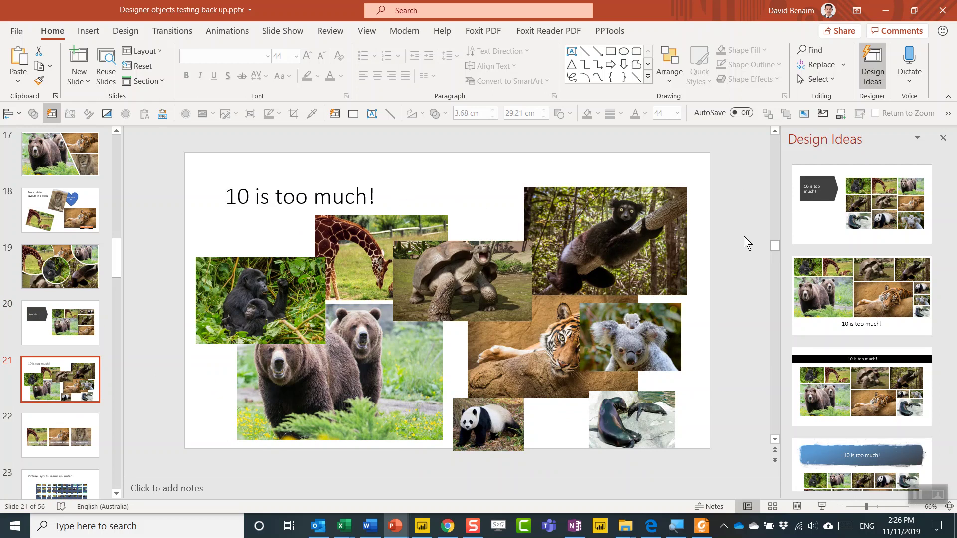
{"action": "left_click", "coordinate": [851, 323]}
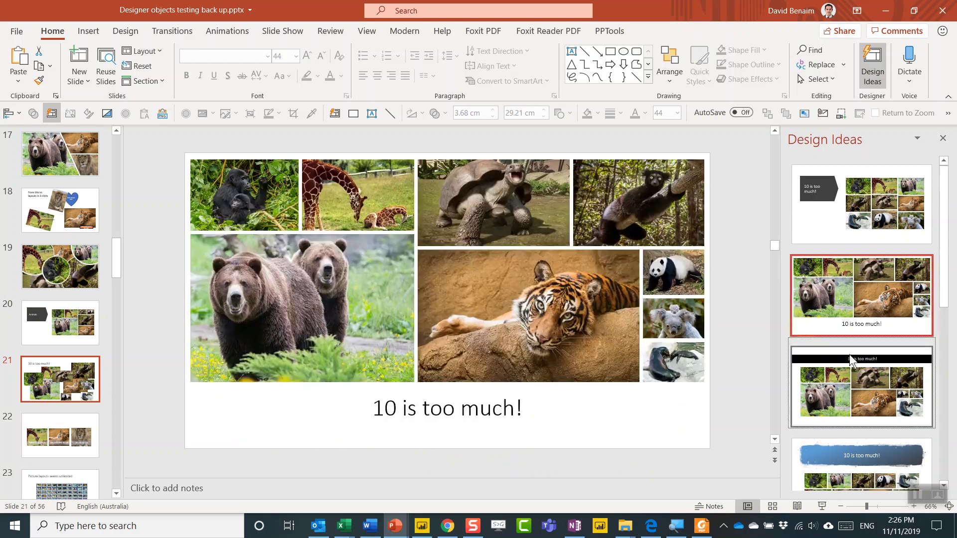
{"action": "left_click", "coordinate": [845, 402]}
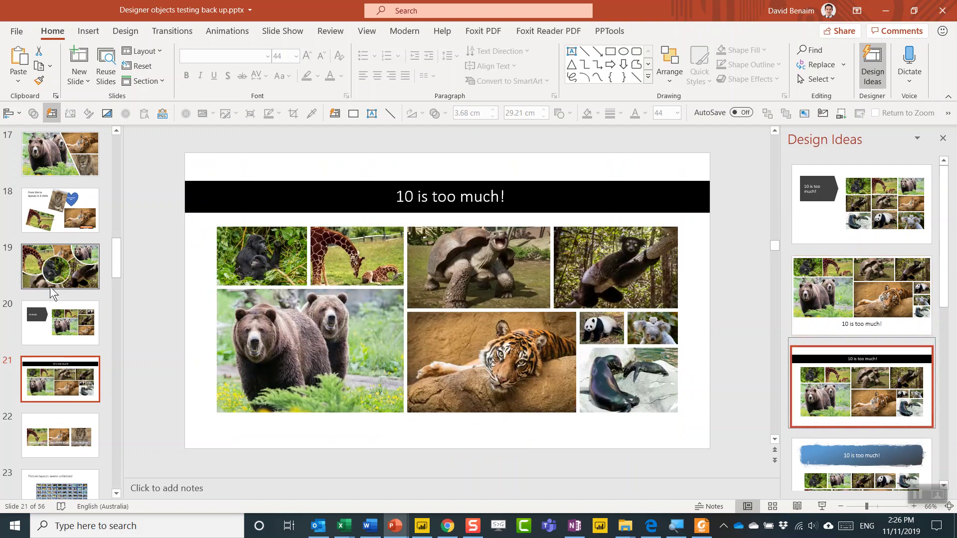
- Copy the tilted giraffe picture from slide 18 and paste it onto slide 21, "10 is too much!"
{"action": "left_click", "coordinate": [70, 221]}
{"action": "left_click", "coordinate": [327, 341]}
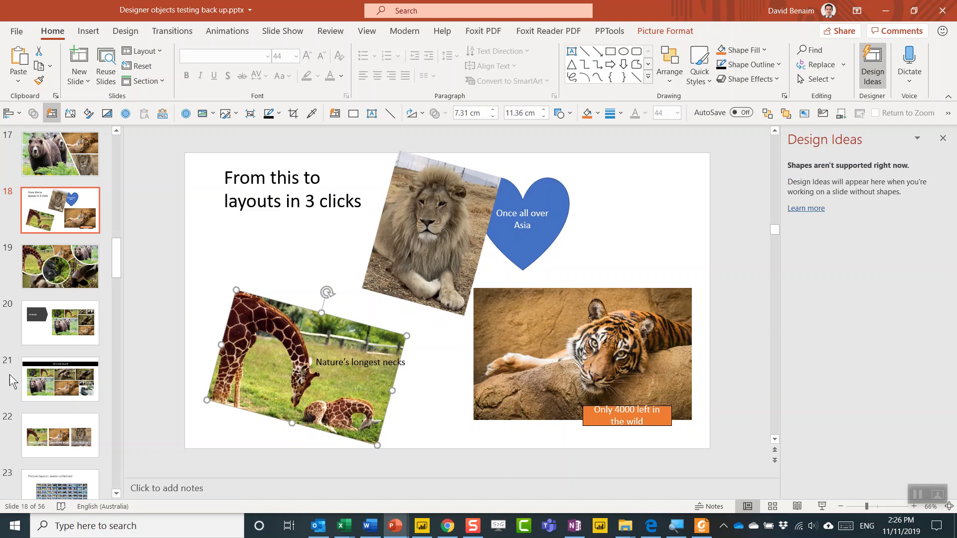
{"action": "left_click", "coordinate": [62, 434]}
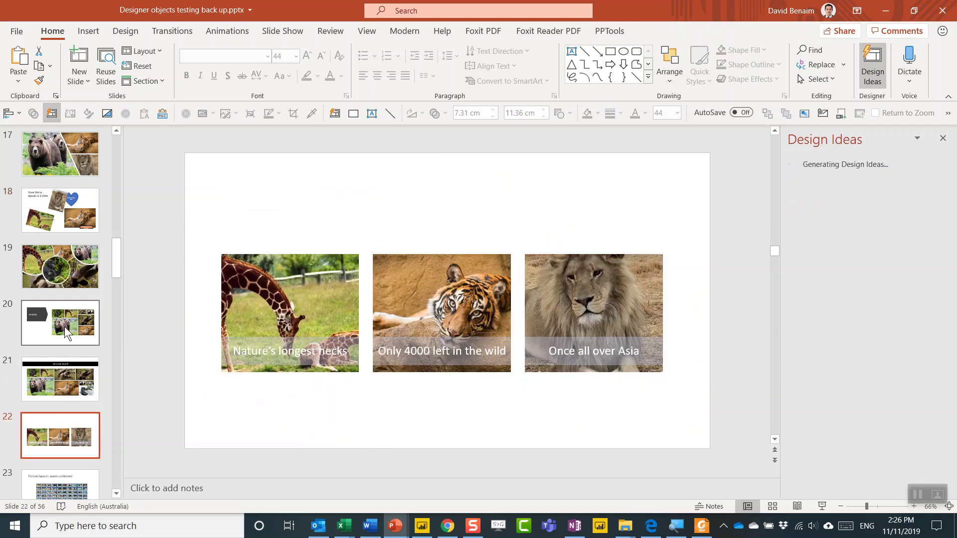
{"action": "left_click", "coordinate": [60, 389]}
{"action": "key", "text": "ctrl+v"}
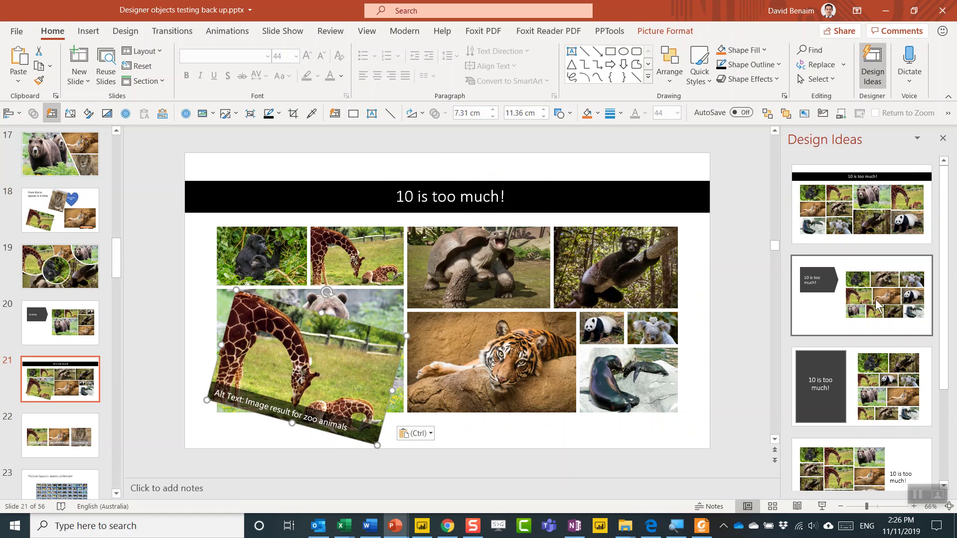
- Paste a second giraffe copy on slide 21, place it over the tiger picture, and close the Design Ideas pane
{"action": "key", "text": "ctrl+v"}
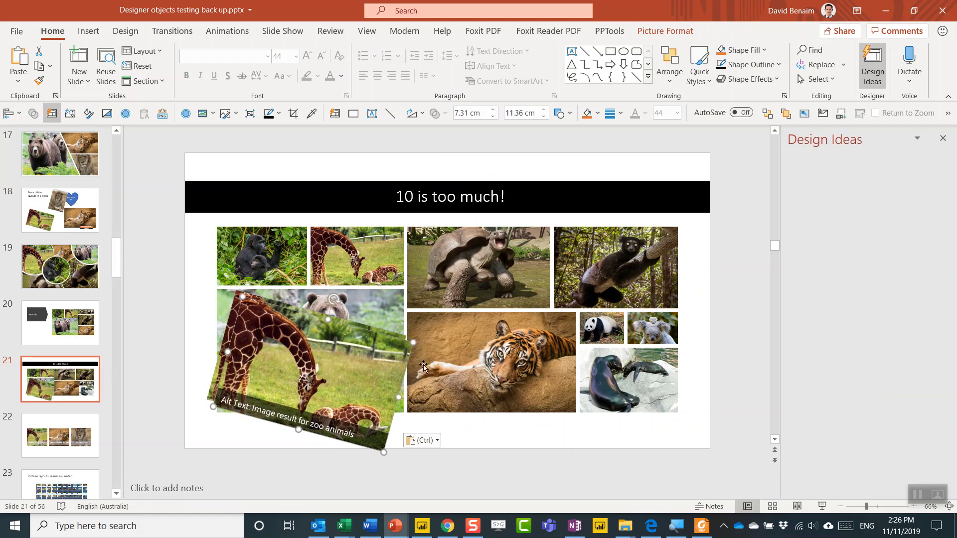
{"action": "left_click_drag", "start_coordinate": [387, 340], "coordinate": [550, 335]}
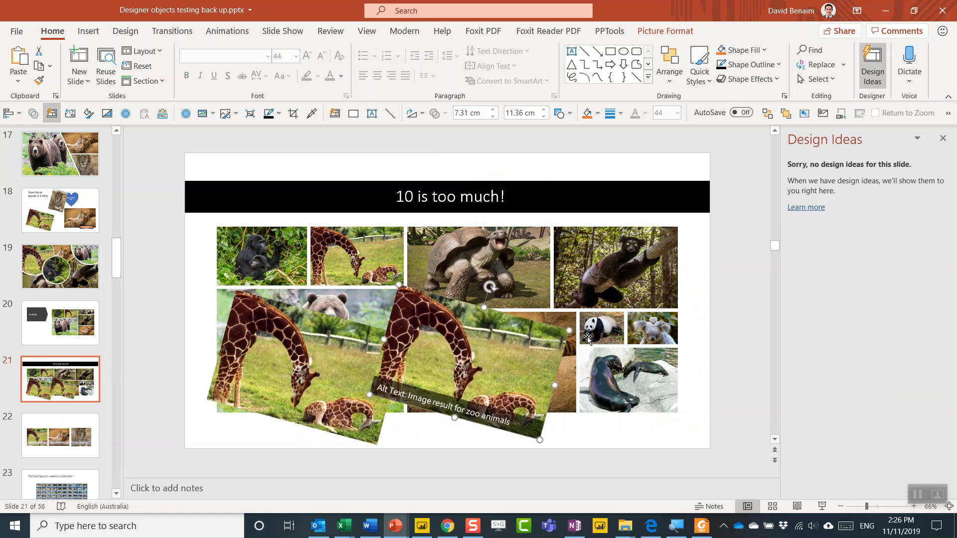
{"action": "left_click", "coordinate": [942, 139]}
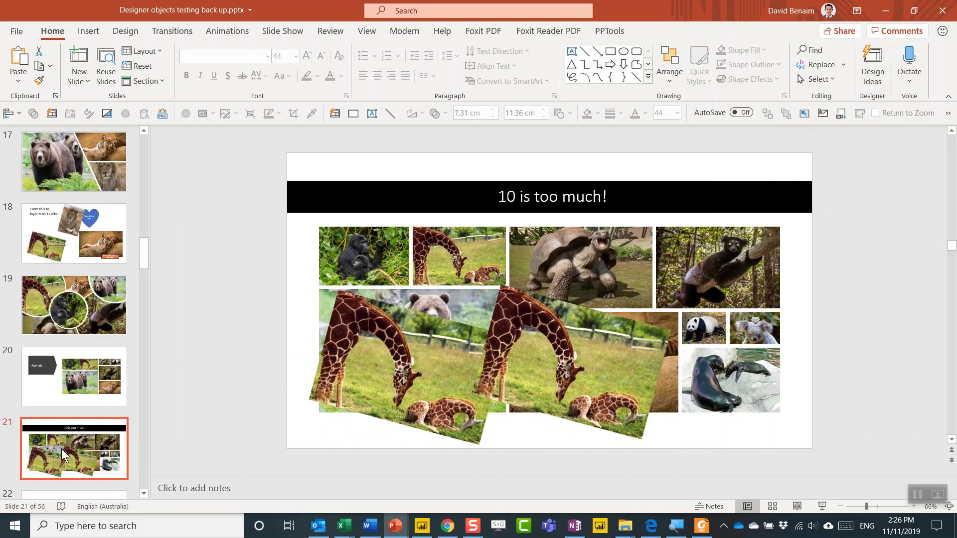
- Try shifting the circular gorilla picture on slide 19 slightly and return it to its original place
{"action": "key", "text": "Down"}
{"action": "key", "text": "Up"}
{"action": "key", "text": "Up"}
{"action": "key", "text": "Up"}
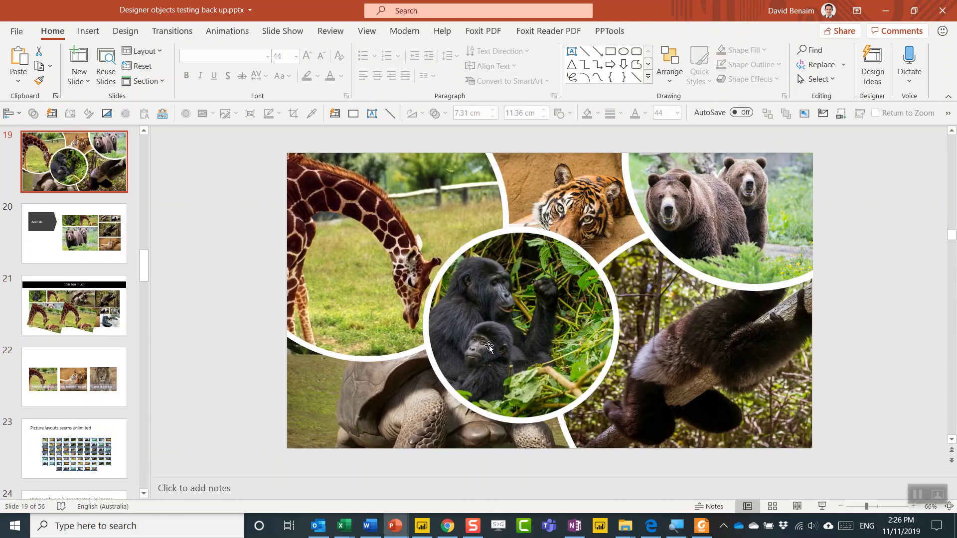
{"action": "left_click", "coordinate": [496, 309]}
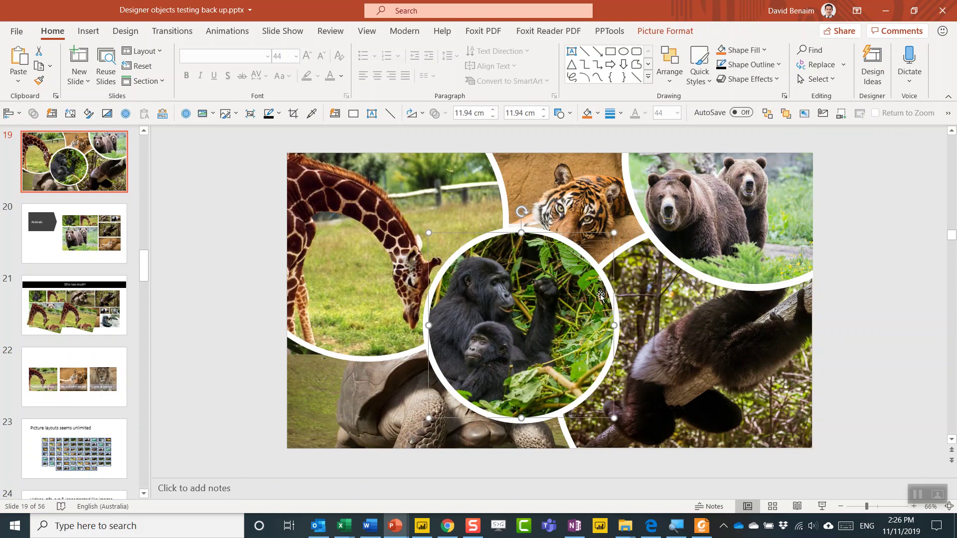
{"action": "key", "text": "Escape"}
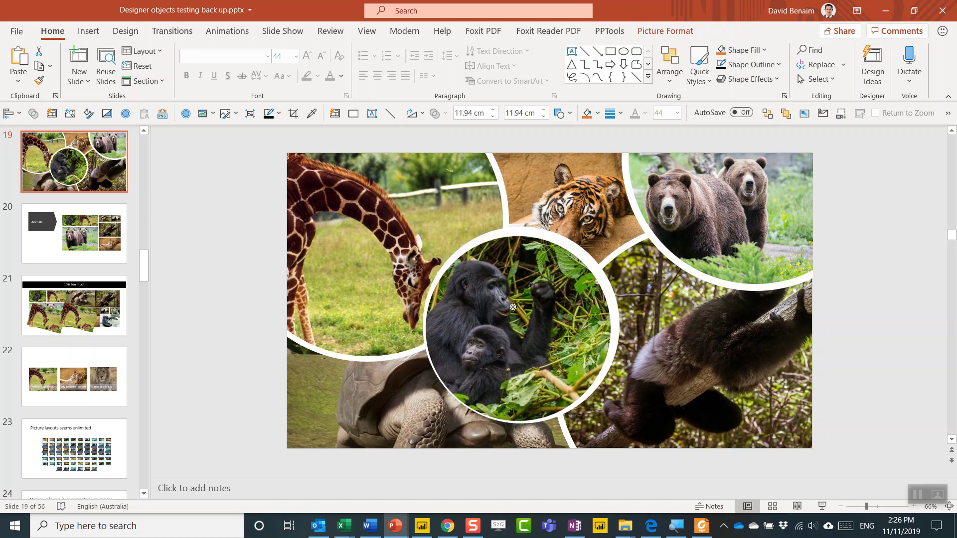
{"action": "left_click", "coordinate": [551, 309]}
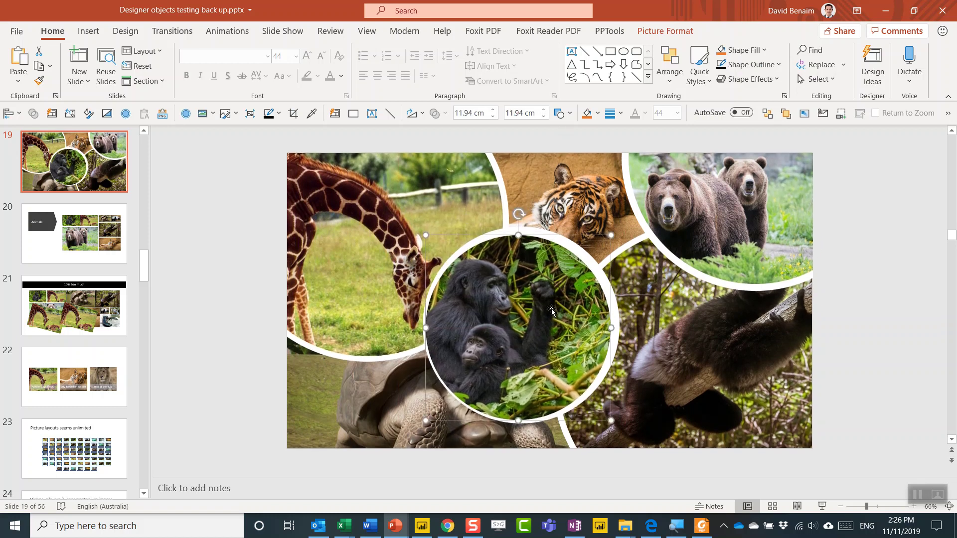
{"action": "key", "text": "Right"}
{"action": "key", "text": "Up"}
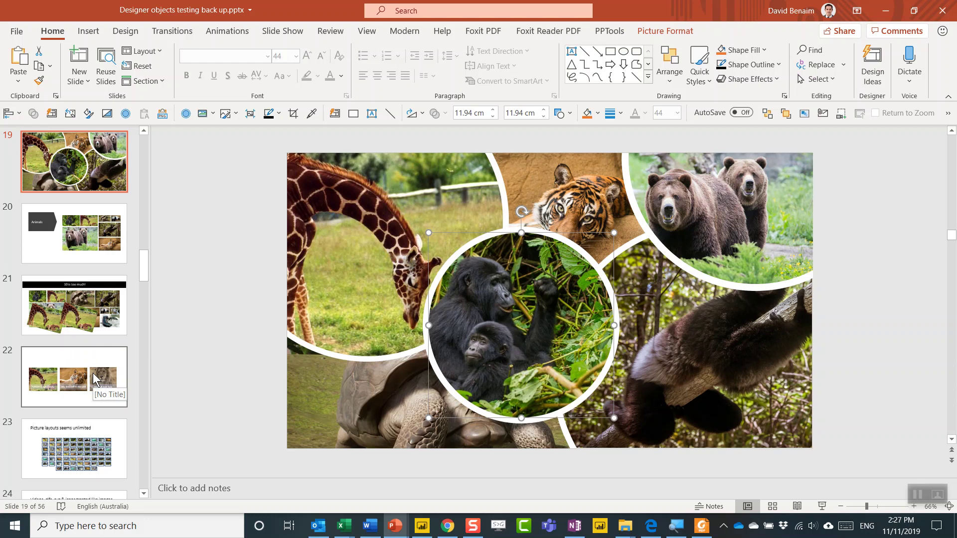
- Enlarge the SmartArt picture grid on slide 23 to about 13.3 cm high and 29.2 cm wide
{"action": "key", "text": "ctrl+Down"}
{"action": "left_click", "coordinate": [79, 220]}
{"action": "key", "text": "Down"}
{"action": "key", "text": "Down"}
{"action": "key", "text": "Down"}
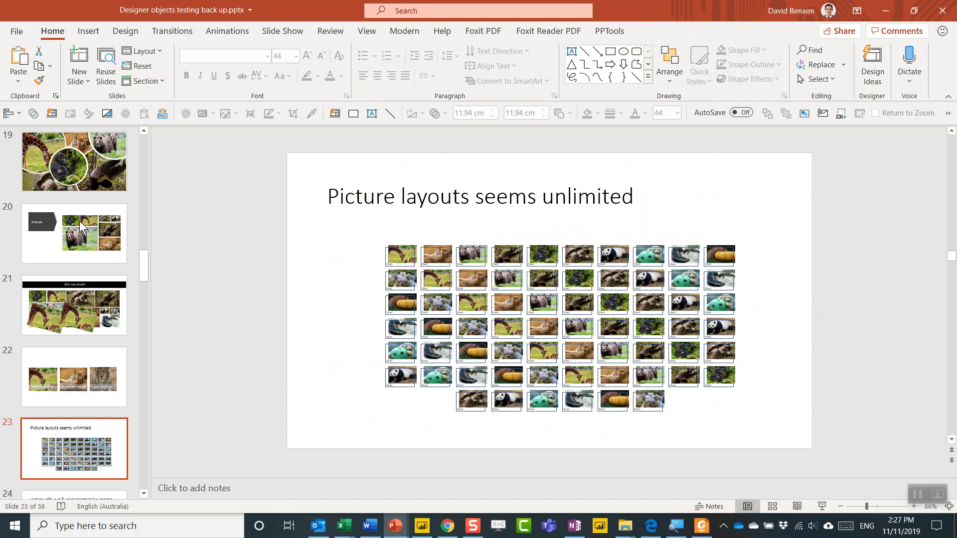
{"action": "key", "text": "Up"}
{"action": "key", "text": "Down"}
{"action": "left_click", "coordinate": [752, 282]}
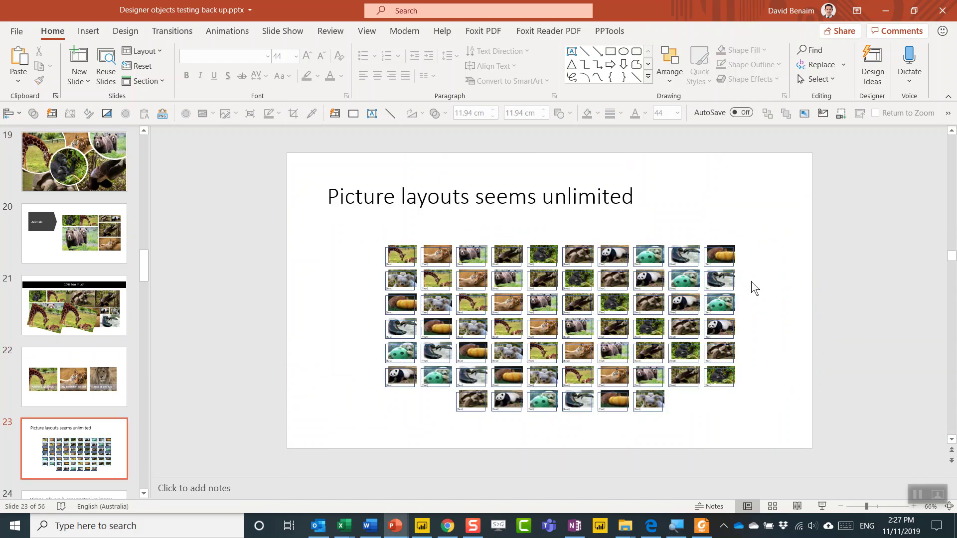
{"action": "left_click", "coordinate": [732, 269]}
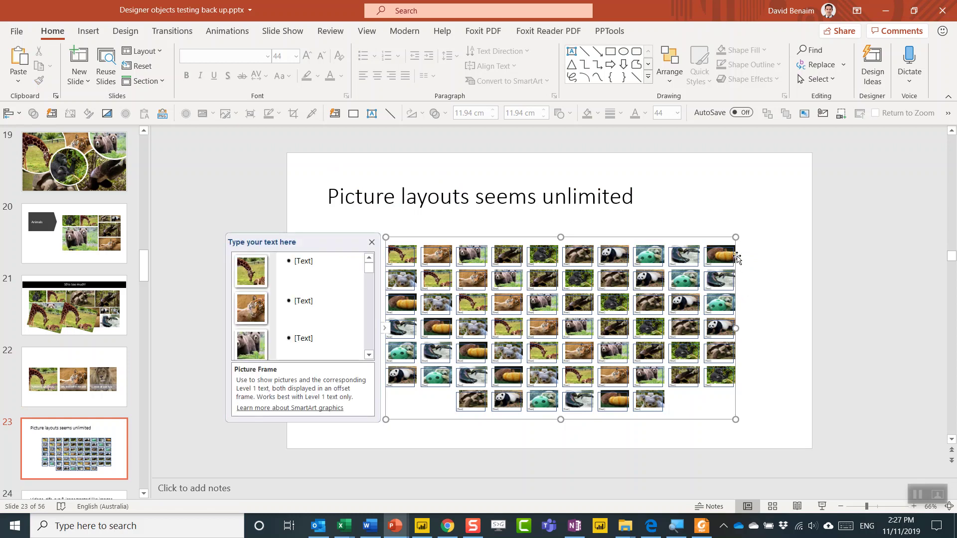
{"action": "left_click_drag", "start_coordinate": [736, 238], "coordinate": [783, 227]}
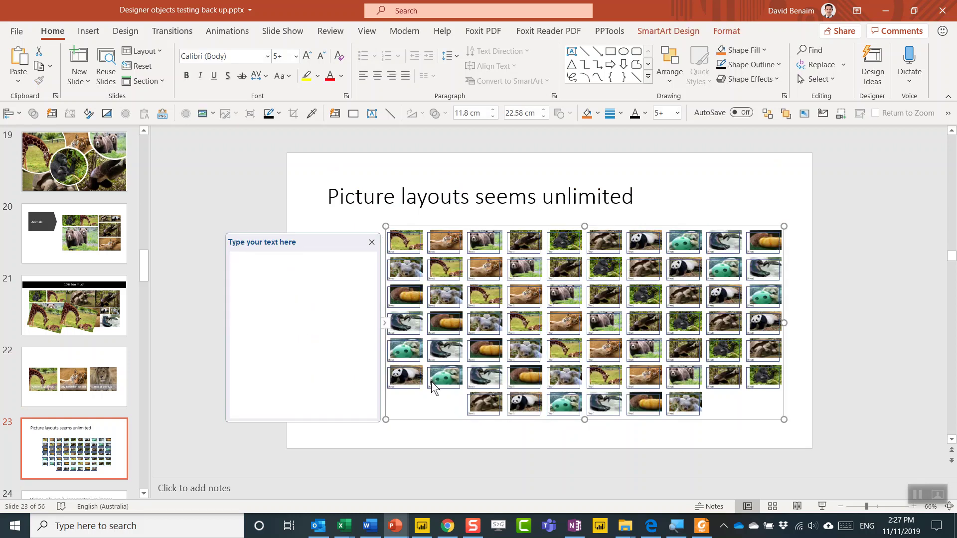
{"action": "left_click_drag", "start_coordinate": [386, 419], "coordinate": [331, 432]}
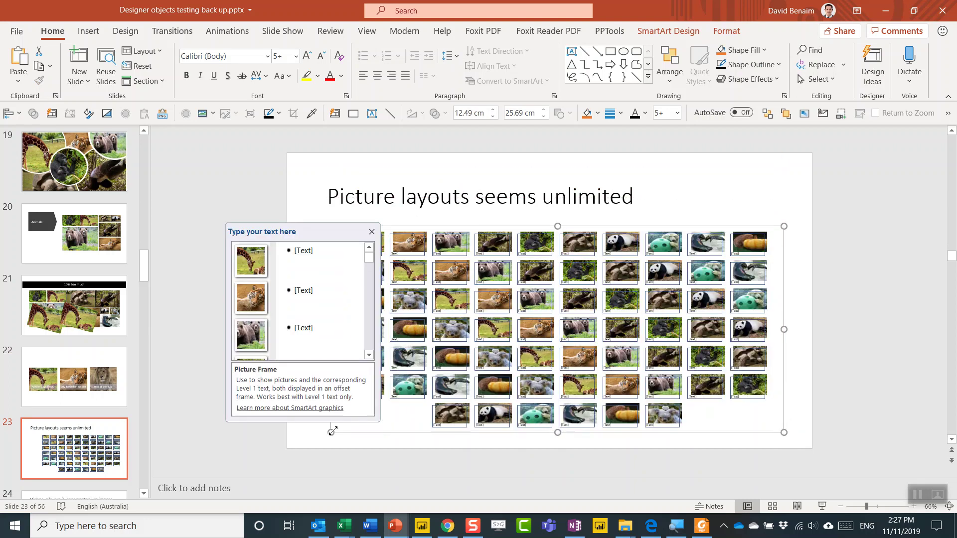
{"action": "left_click", "coordinate": [44, 454]}
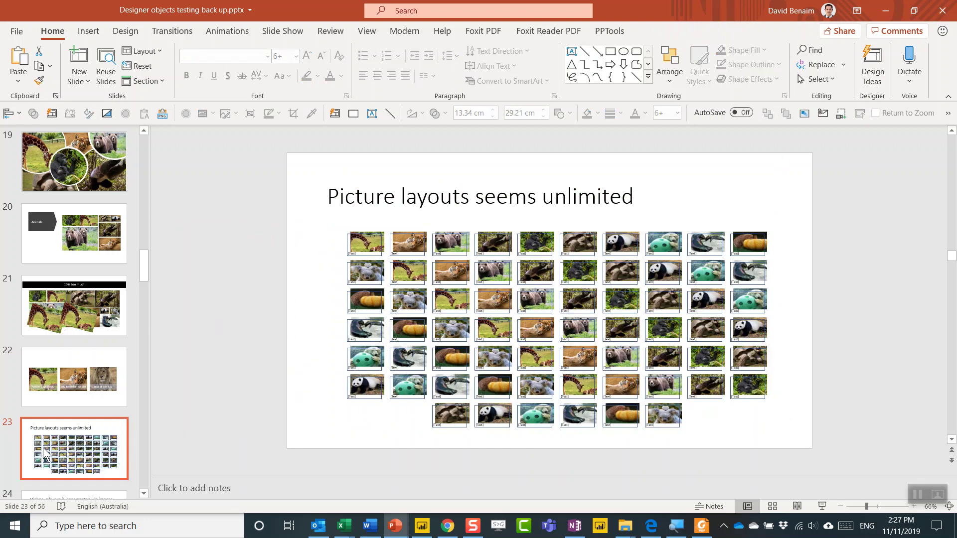
- Convert all pictures, shapes and text on slide 18 into the Bending Picture Semi-Transparent Text picture layout
{"action": "key", "text": "Down"}
{"action": "key", "text": "Up"}
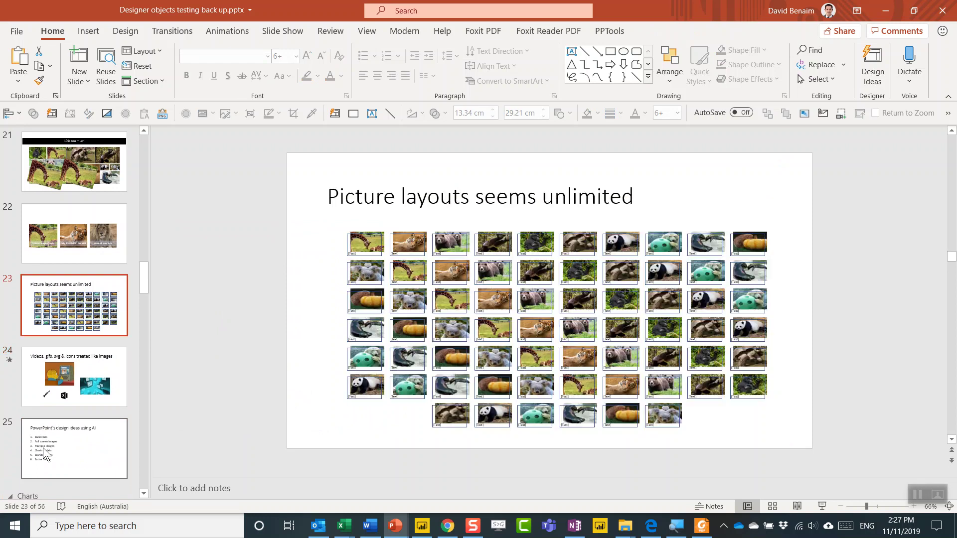
{"action": "key", "text": "Up"}
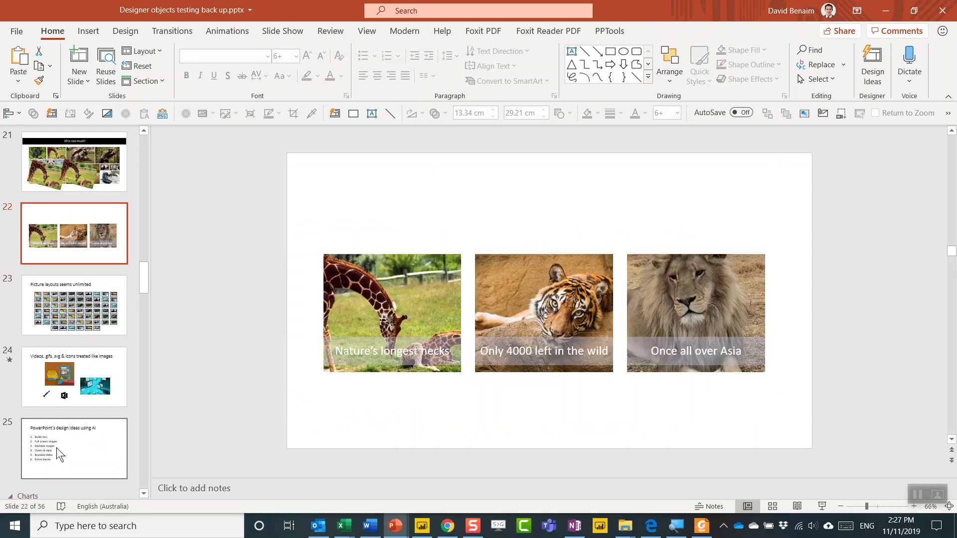
{"action": "scroll", "coordinate": [61, 417], "scroll_direction": "up", "scroll_amount": 10}
{"action": "scroll", "coordinate": [62, 417], "scroll_direction": "down", "scroll_amount": 5}
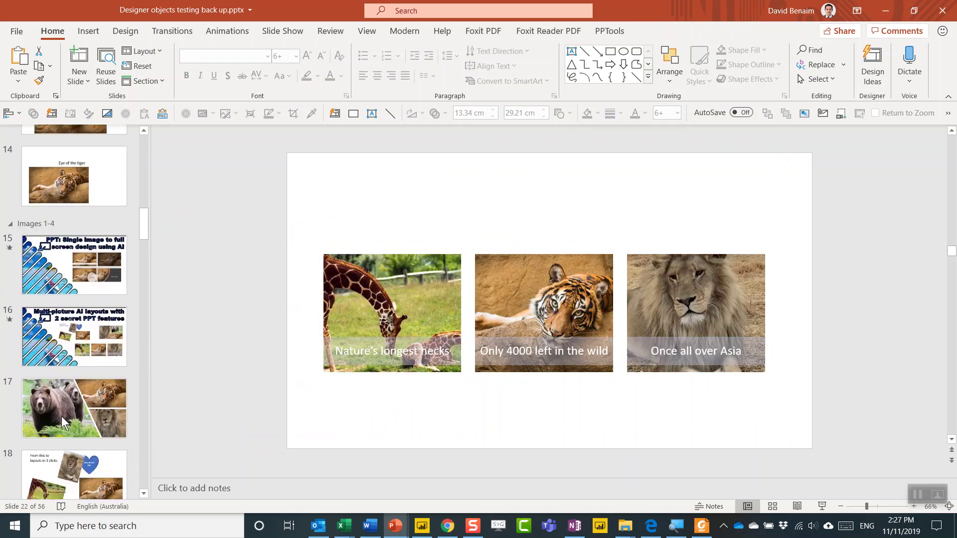
{"action": "left_click", "coordinate": [92, 464]}
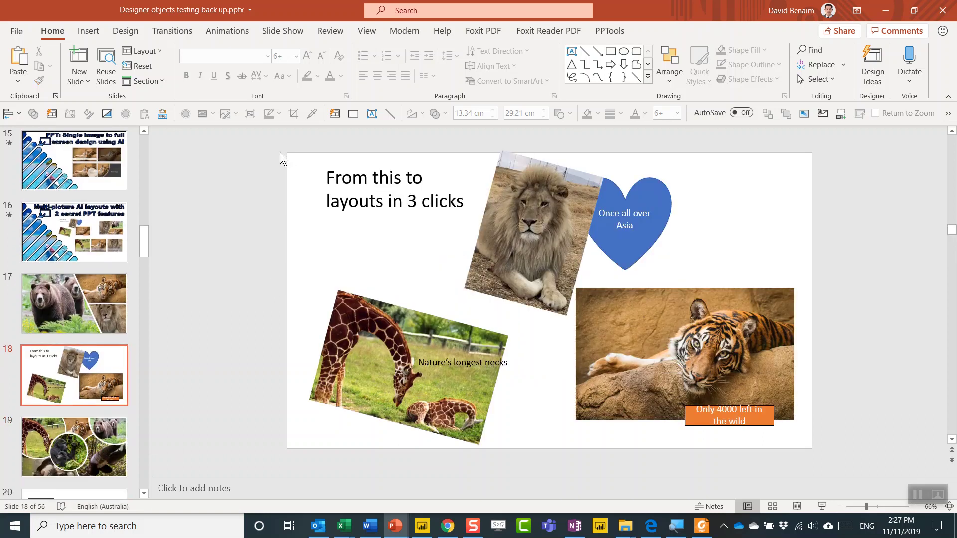
{"action": "left_click_drag", "start_coordinate": [280, 152], "coordinate": [914, 469]}
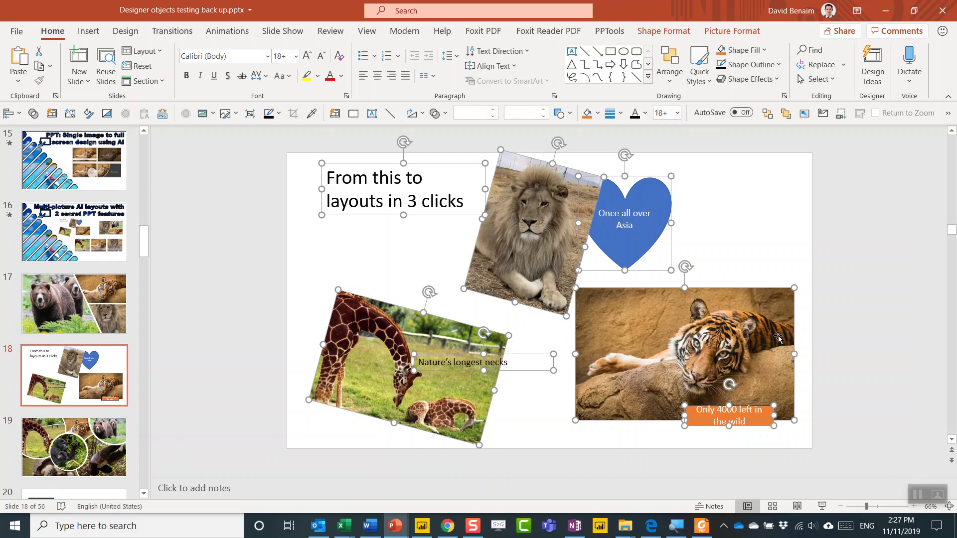
{"action": "left_click", "coordinate": [732, 31]}
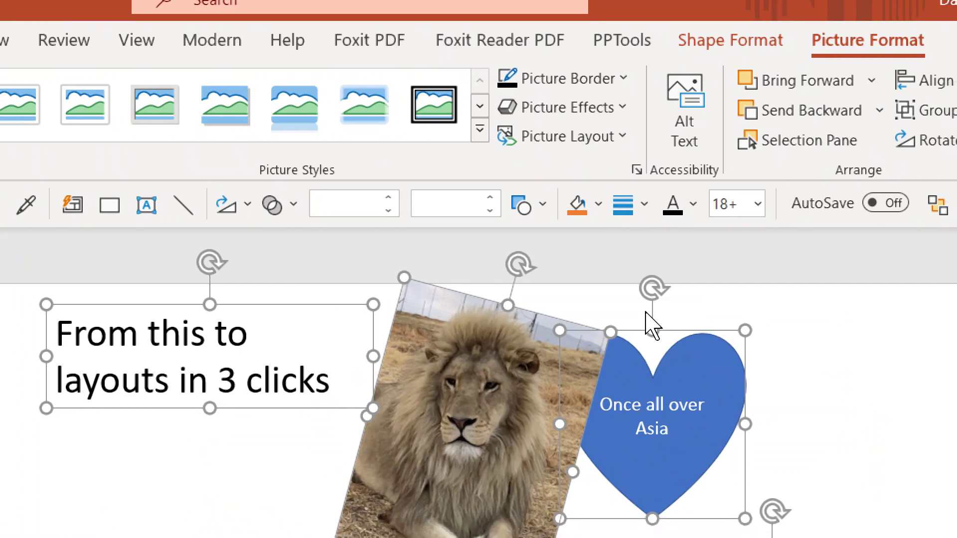
{"action": "left_click", "coordinate": [622, 137]}
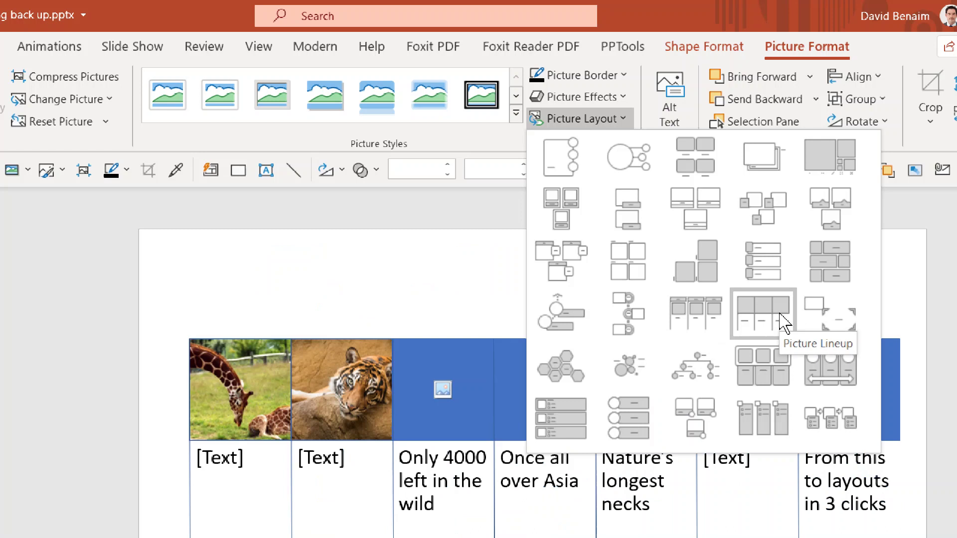
{"action": "left_click", "coordinate": [696, 216]}
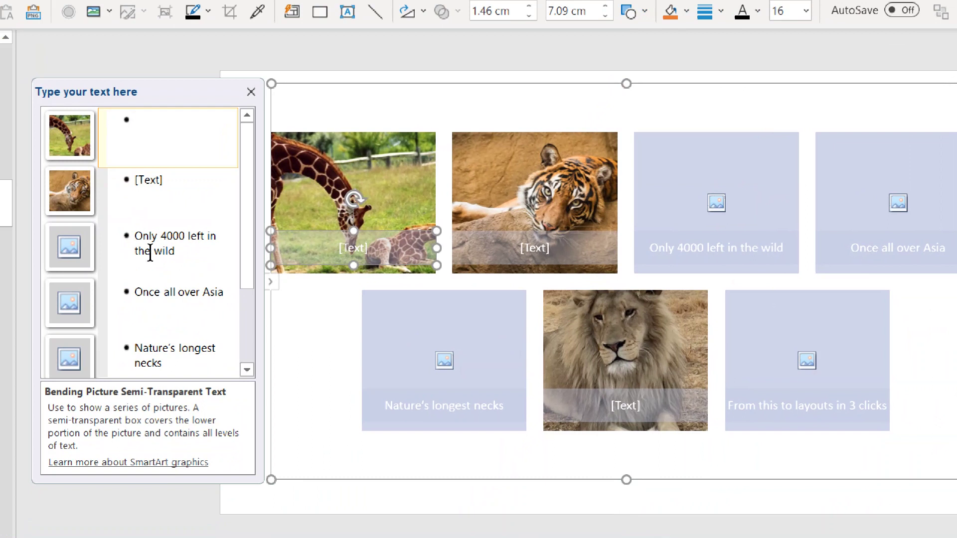
- Move the caption "Only 4000 left in the wild" from its empty entry to the tiger picture's entry
{"action": "left_click", "coordinate": [133, 238]}
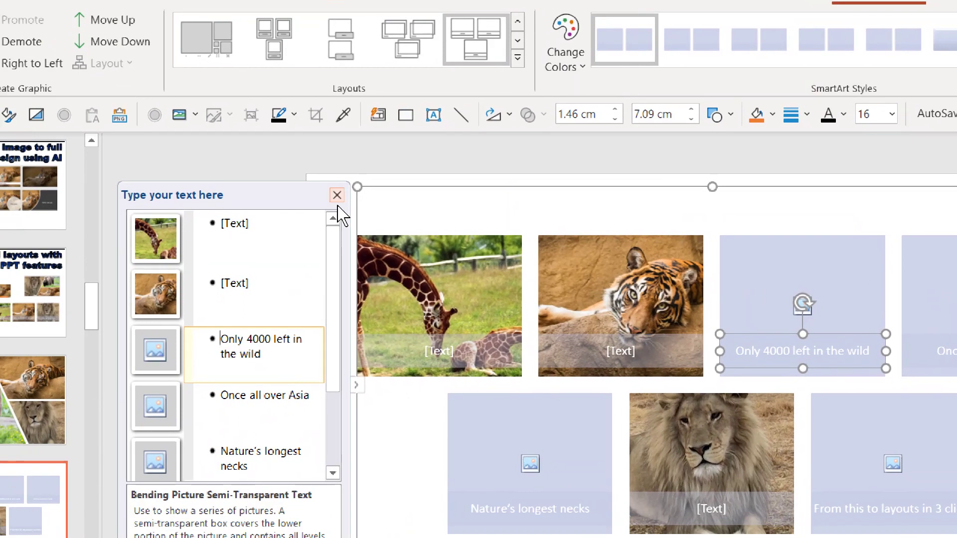
{"action": "mouse_move", "coordinate": [335, 272]}
{"action": "left_mouse_down"}
{"action": "mouse_move", "coordinate": [331, 374]}
{"action": "mouse_move", "coordinate": [331, 279]}
{"action": "left_mouse_up"}
{"action": "left_click_drag", "start_coordinate": [220, 334], "coordinate": [255, 354]}
{"action": "key", "text": "ctrl+c"}
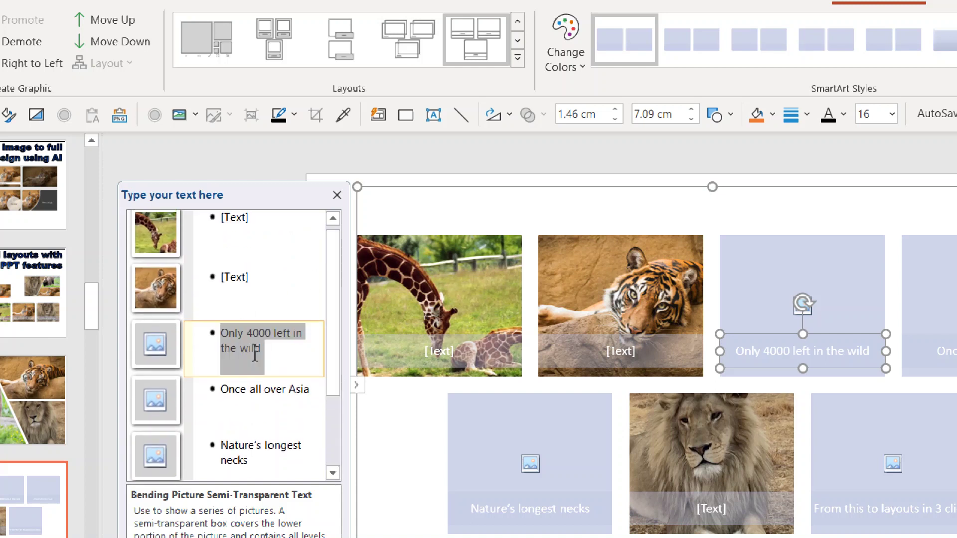
{"action": "key", "text": "Delete"}
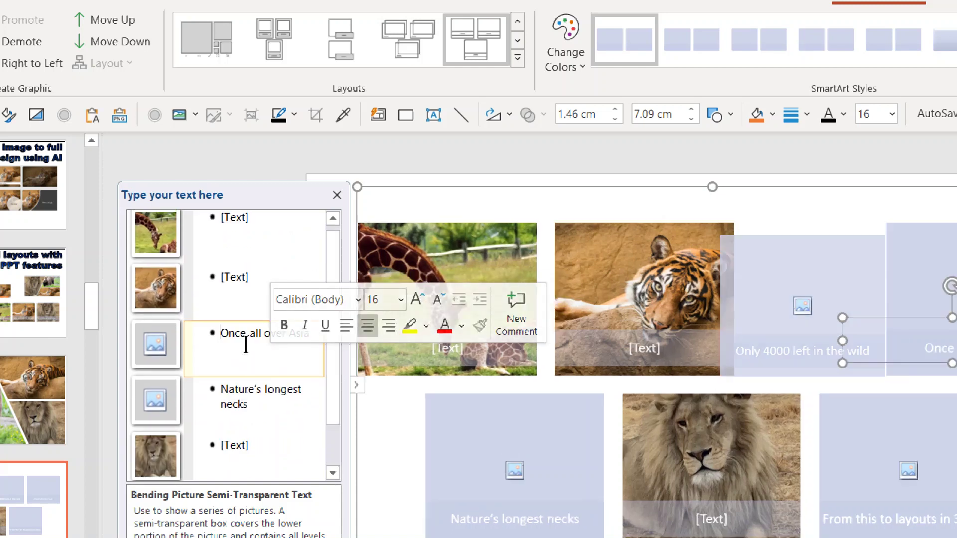
{"action": "left_click", "coordinate": [241, 278]}
{"action": "key", "text": "ctrl+v"}
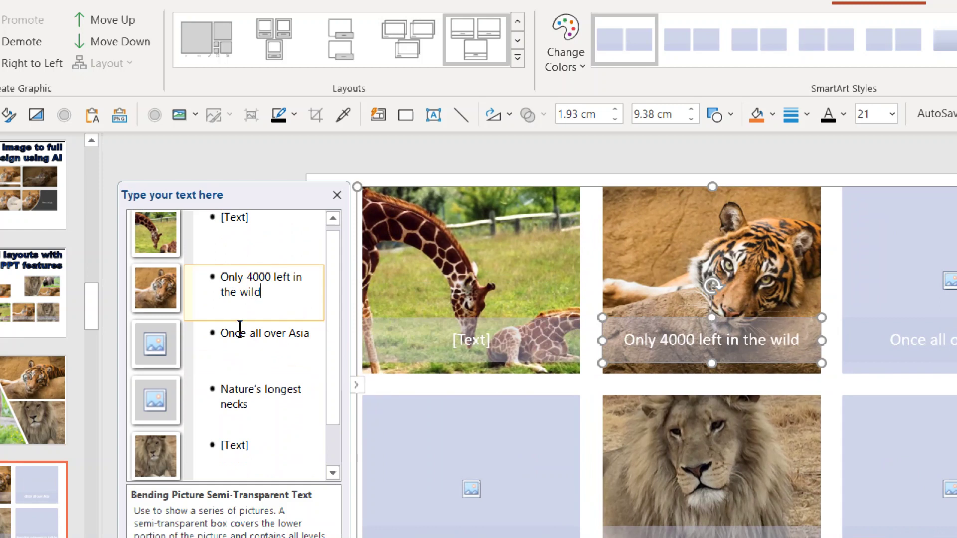
- Move the caption "Once all over Asia" from its empty entry to the lion picture's entry
{"action": "left_click_drag", "start_coordinate": [224, 334], "coordinate": [333, 362]}
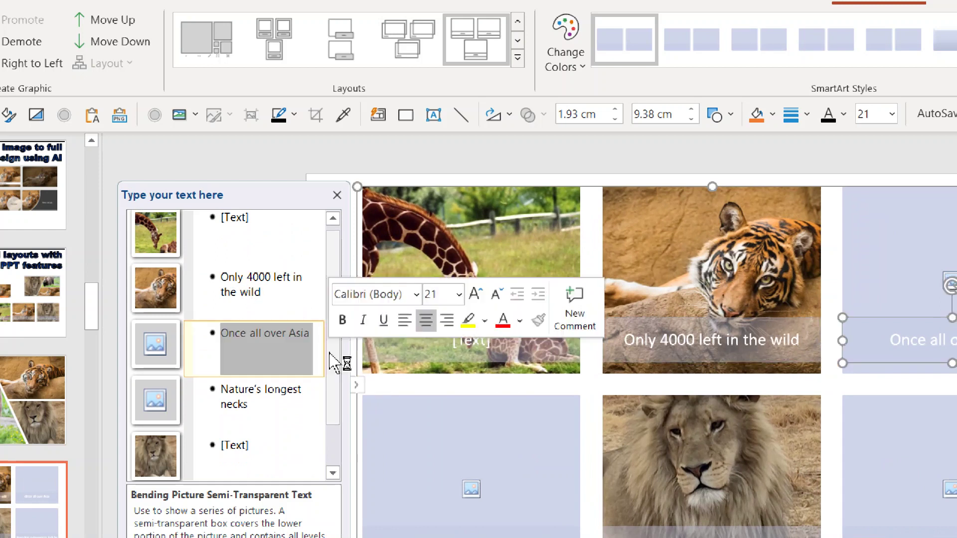
{"action": "key", "text": "ctrl+x"}
{"action": "left_click", "coordinate": [231, 395]}
{"action": "key", "text": "ctrl+v"}
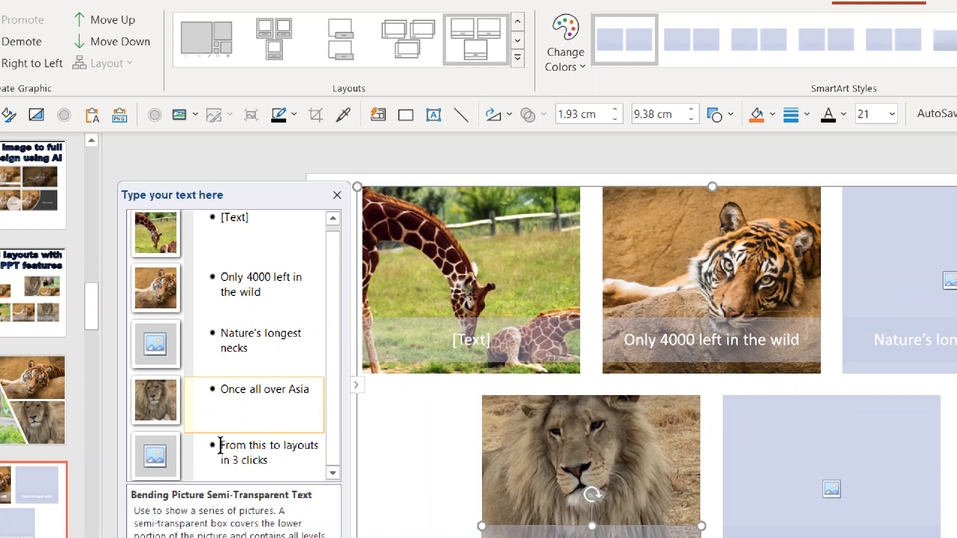
- Cut the "From this to layouts in 3 clicks" entry from the SmartArt, paste it as the giraffe caption, and undo that paste
{"action": "left_click_drag", "start_coordinate": [221, 446], "coordinate": [306, 471]}
{"action": "key", "text": "ctrl+x"}
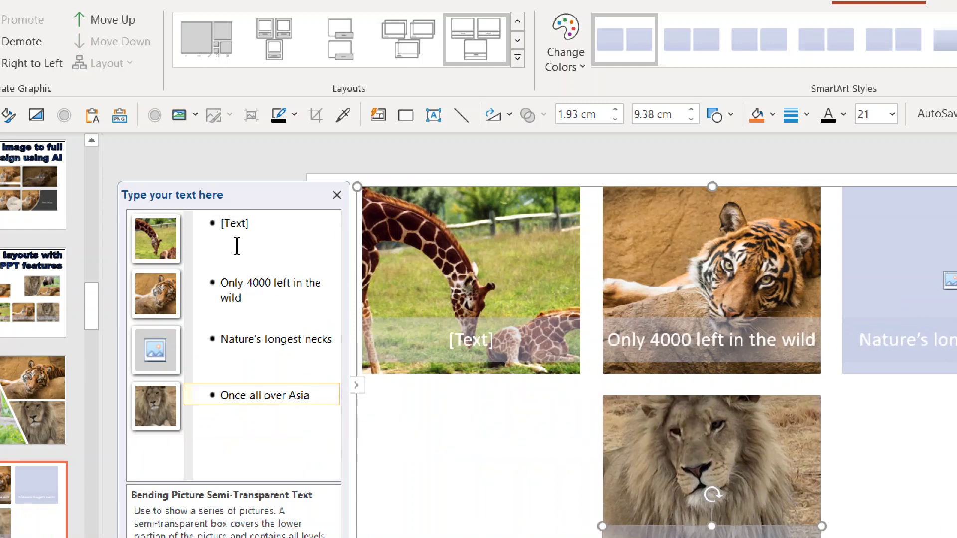
{"action": "left_click", "coordinate": [236, 245]}
{"action": "key", "text": "ctrl+v"}
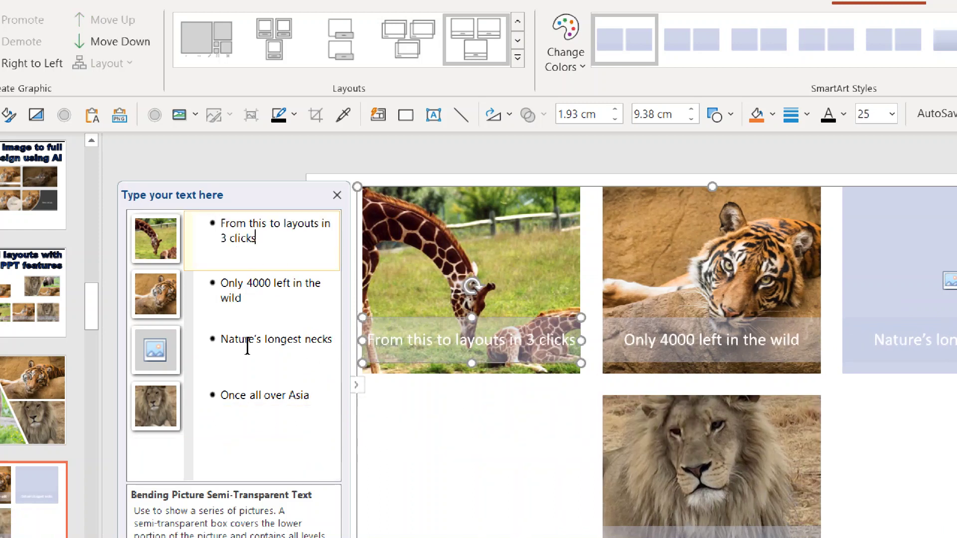
{"action": "key", "text": "ctrl+z"}
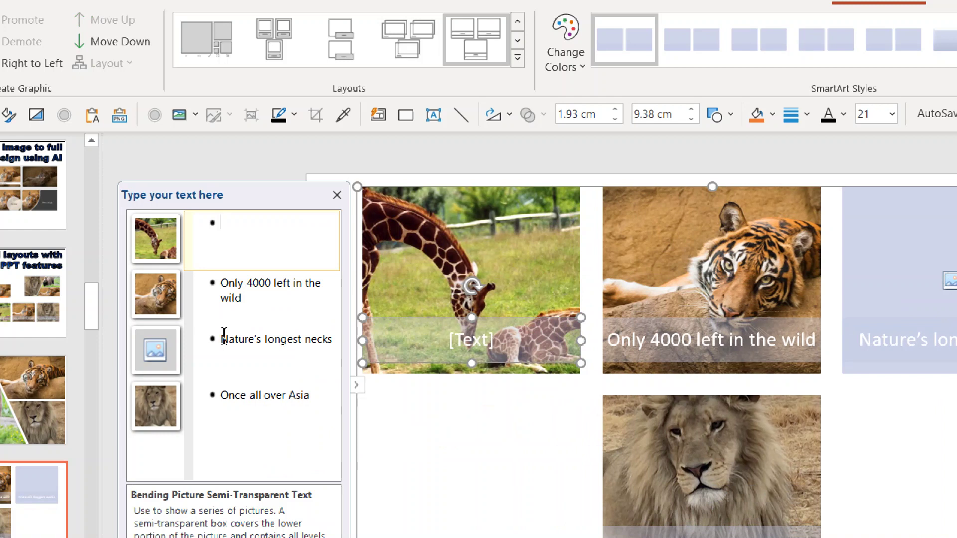
- Move the caption "Nature's longest necks" from its empty entry to the giraffe picture's entry
{"action": "left_click_drag", "start_coordinate": [223, 334], "coordinate": [347, 351]}
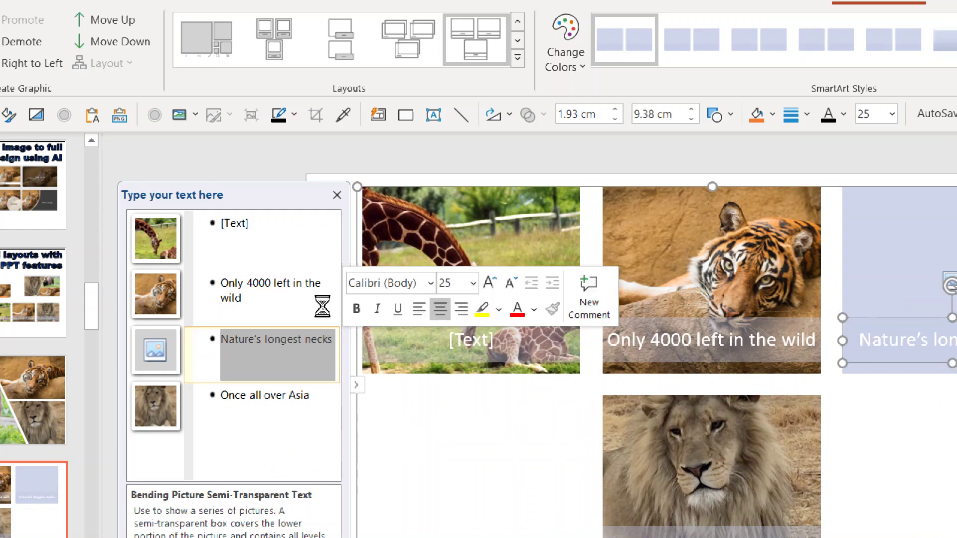
{"action": "key", "text": "ctrl+x"}
{"action": "left_click", "coordinate": [262, 221]}
{"action": "key", "text": "ctrl+v"}
{"action": "left_click", "coordinate": [278, 181]}
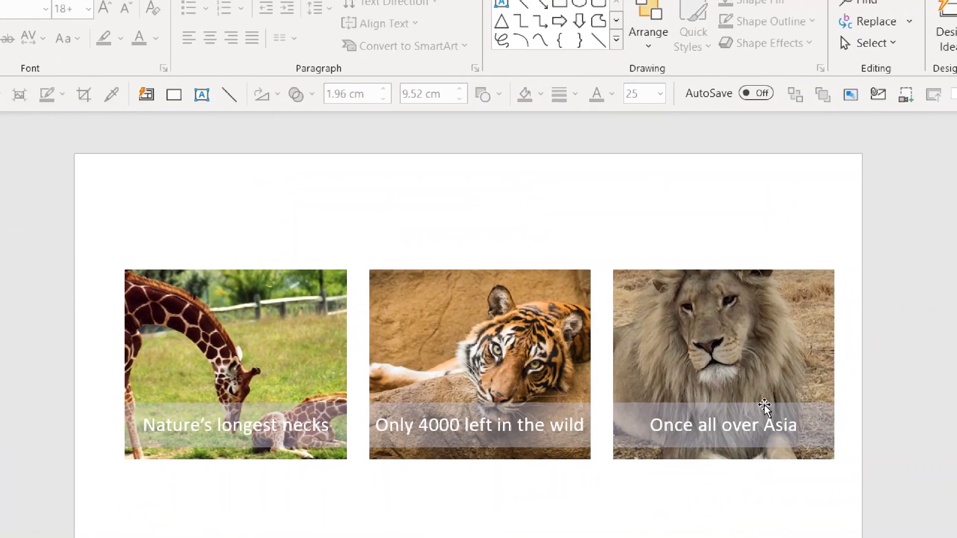
- Preview the SmartArt color variations and apply the third one under Primary Theme Colors
{"action": "left_click", "coordinate": [764, 406]}
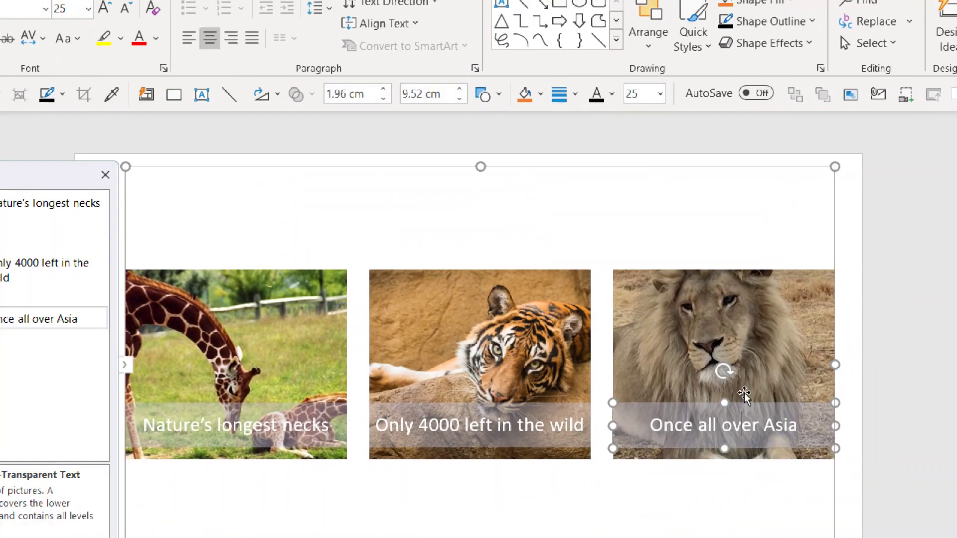
{"action": "left_click", "coordinate": [752, 336]}
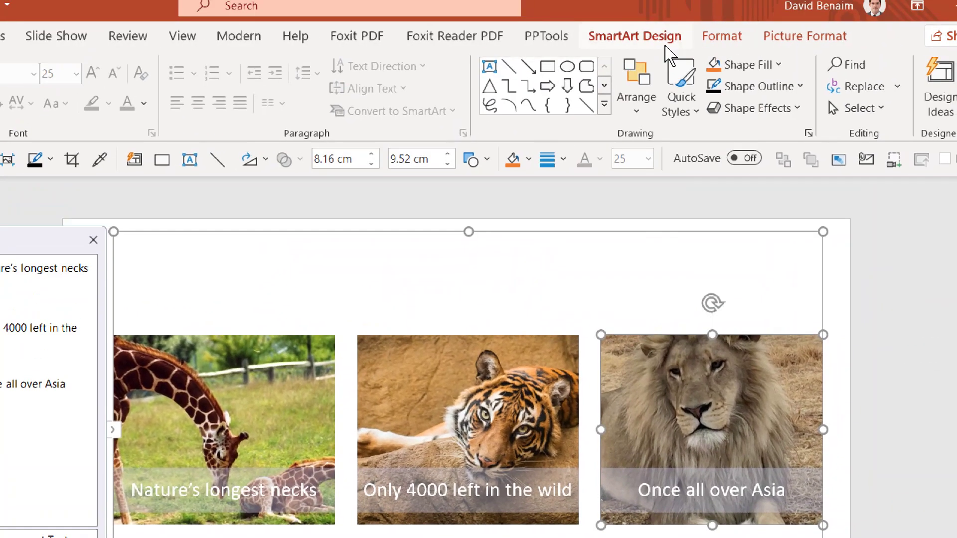
{"action": "left_click", "coordinate": [634, 36]}
{"action": "left_click", "coordinate": [321, 100]}
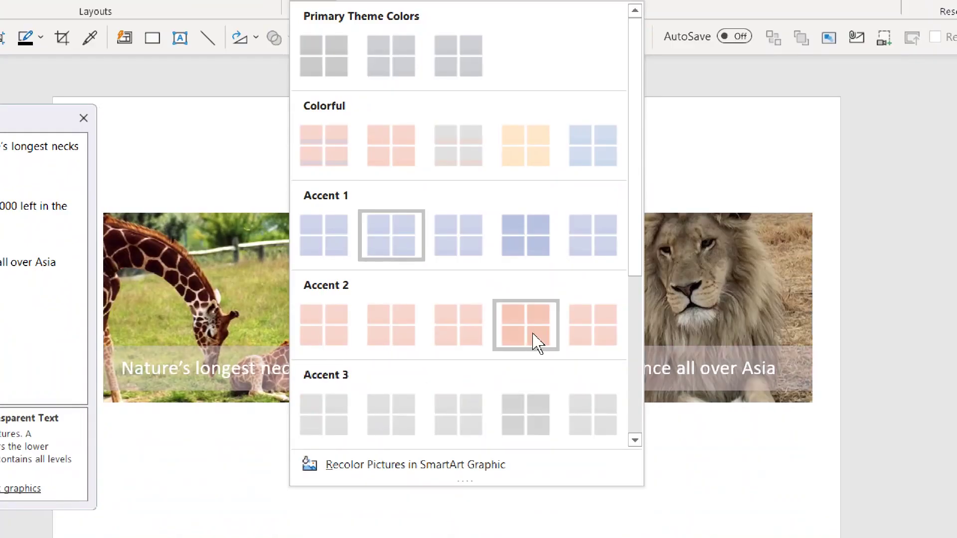
{"action": "scroll", "coordinate": [600, 339], "scroll_direction": "down", "scroll_amount": 3}
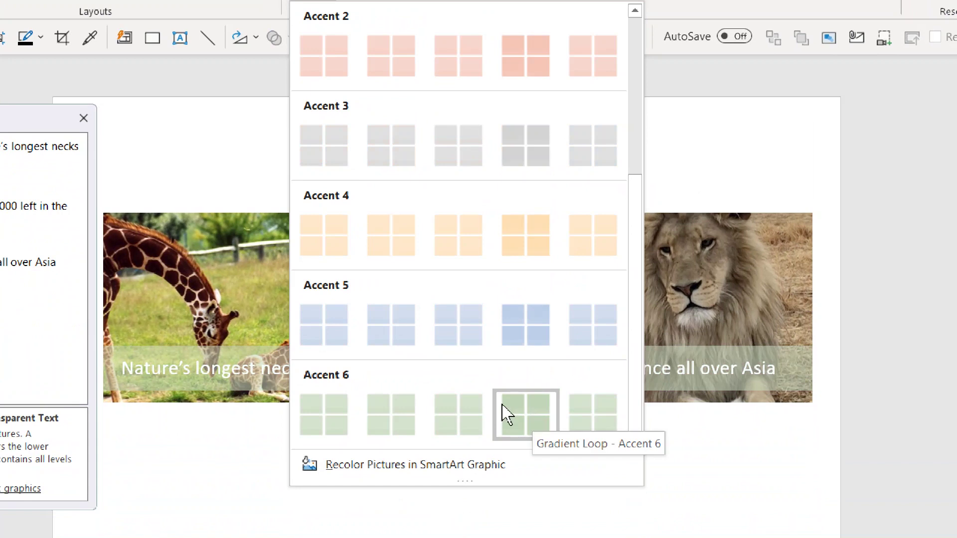
{"action": "scroll", "coordinate": [503, 408], "scroll_direction": "up", "scroll_amount": 5}
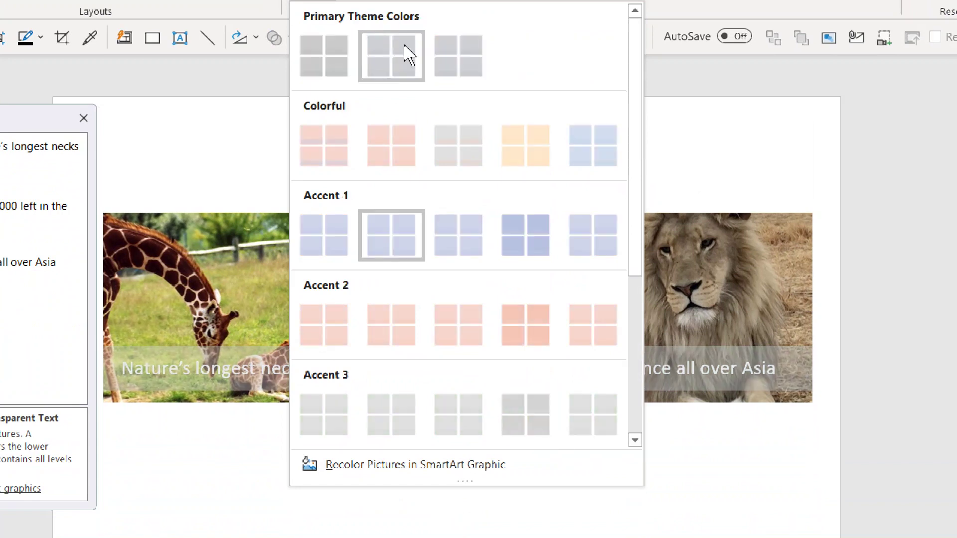
{"action": "left_click", "coordinate": [483, 69]}
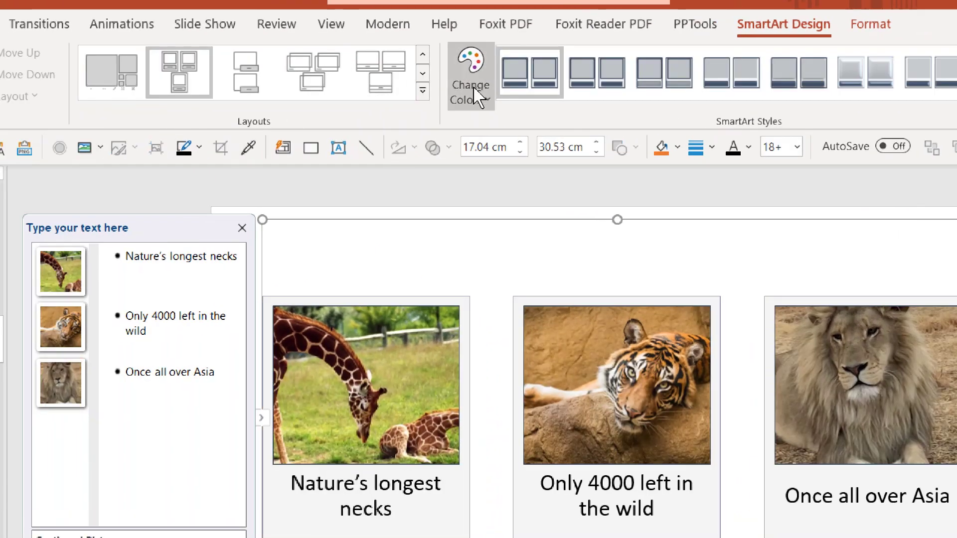
- Switch the SmartArt to the Bending Picture Caption layout and recolor it with a blue Accent 1 variation
{"action": "left_click", "coordinate": [271, 89]}
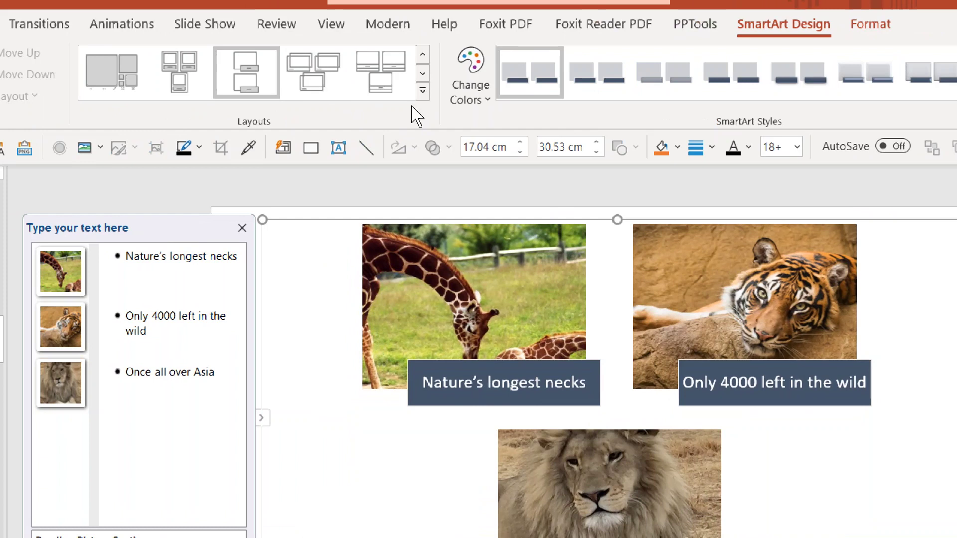
{"action": "left_click", "coordinate": [495, 89]}
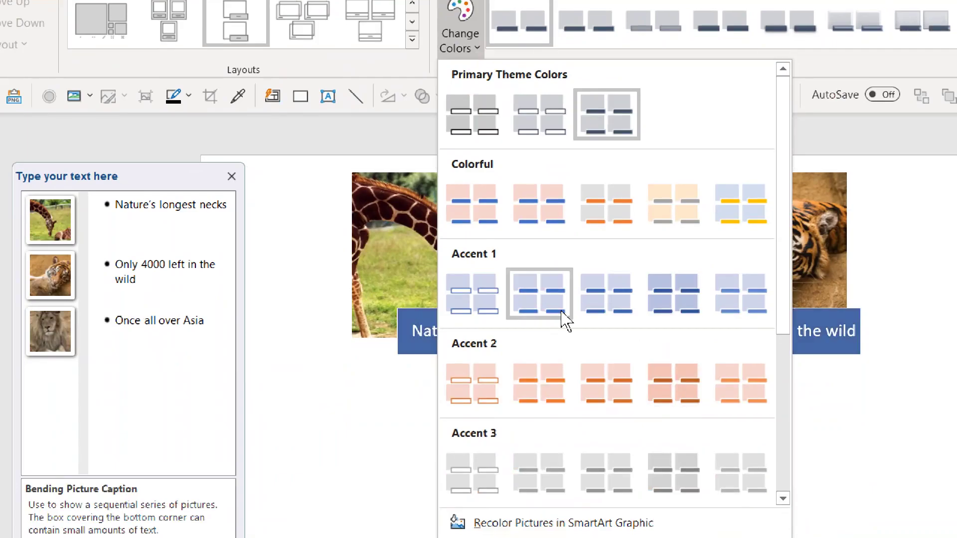
{"action": "left_click", "coordinate": [571, 369]}
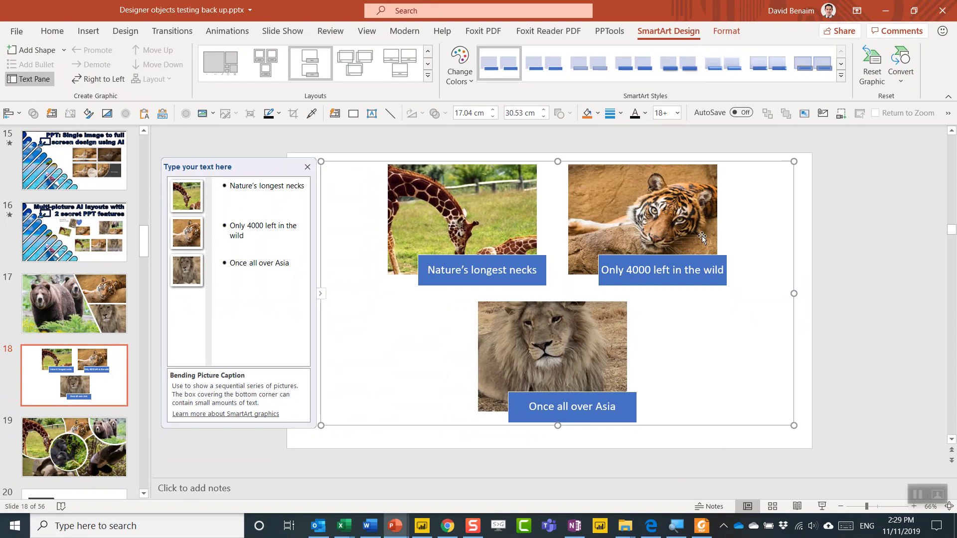
{"action": "left_click", "coordinate": [669, 202]}
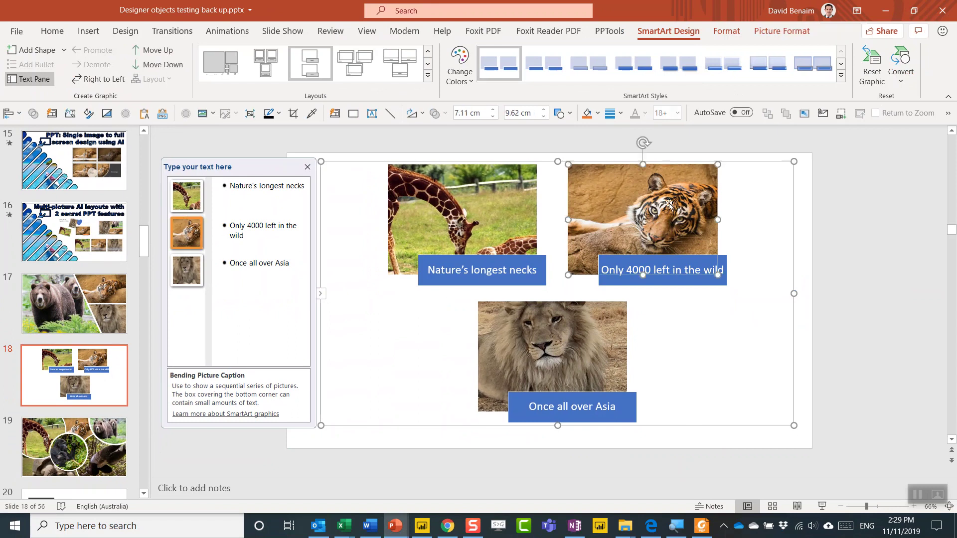
{"action": "left_click", "coordinate": [533, 201]}
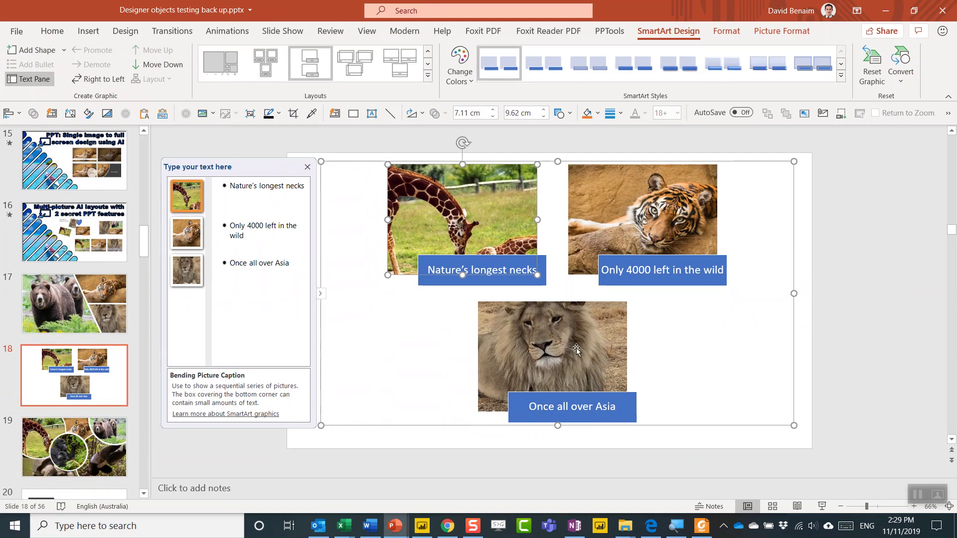
{"action": "left_click", "coordinate": [558, 371]}
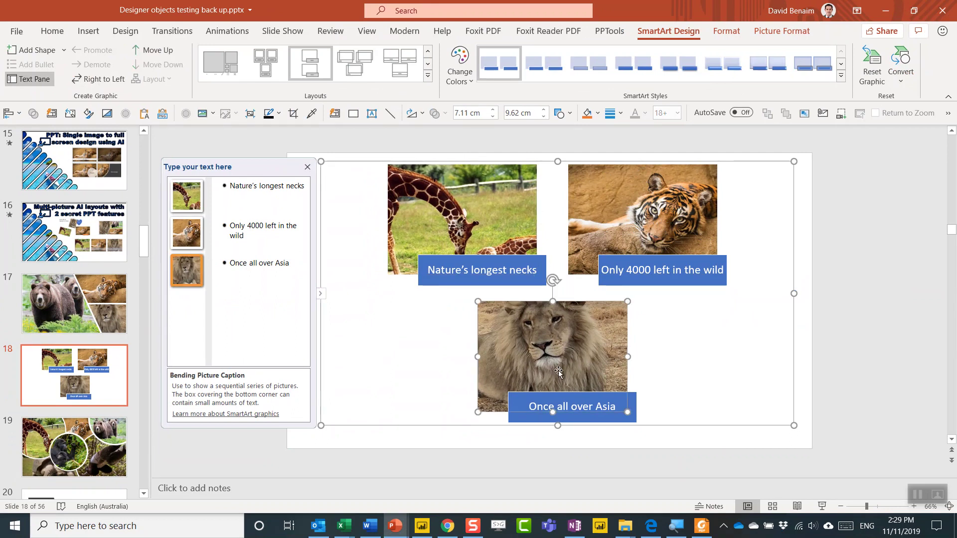
{"action": "left_click", "coordinate": [655, 234]}
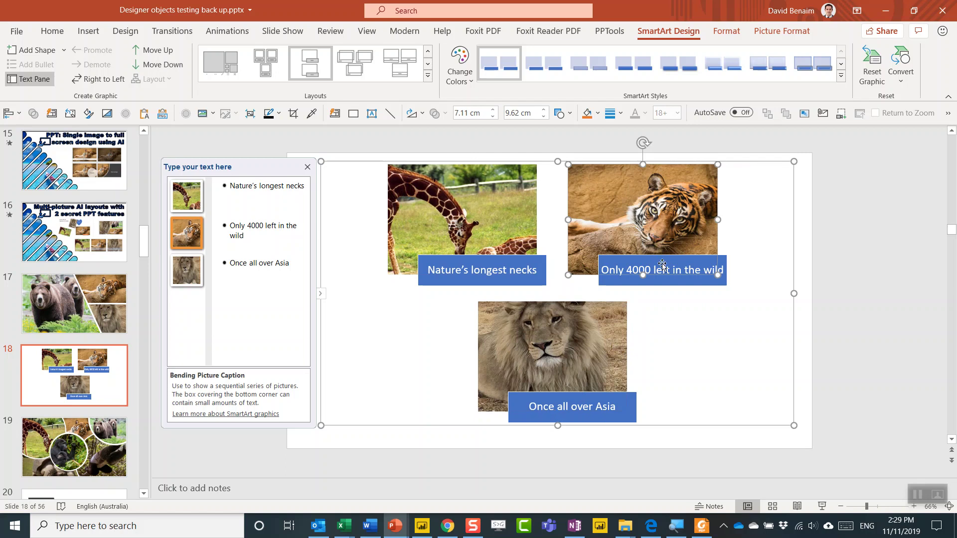
{"action": "left_click", "coordinate": [800, 230]}
{"action": "scroll", "coordinate": [109, 369], "scroll_direction": "down", "scroll_amount": 4}
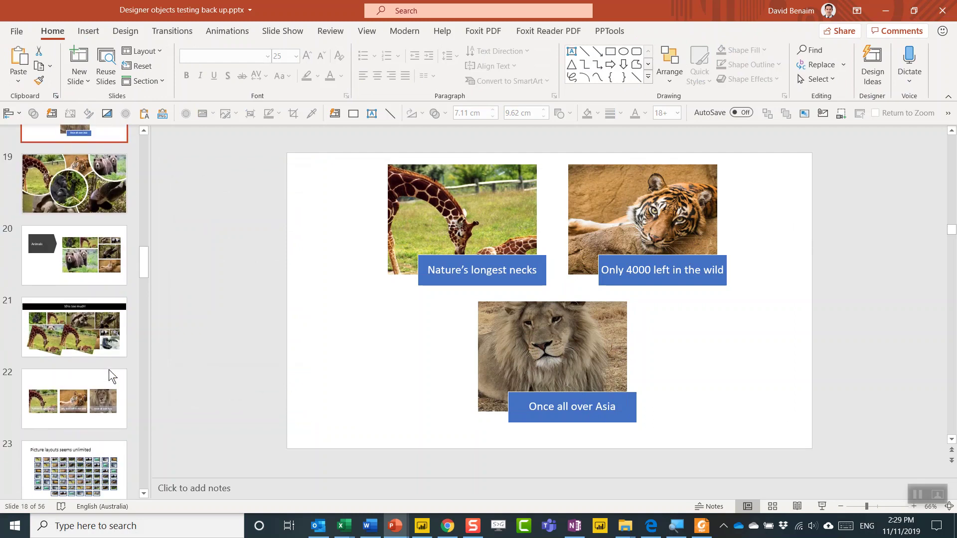
- Try repositioning the giraffe and tiger pictures individually inside the SmartArt, reverting each move
{"action": "left_click", "coordinate": [430, 217]}
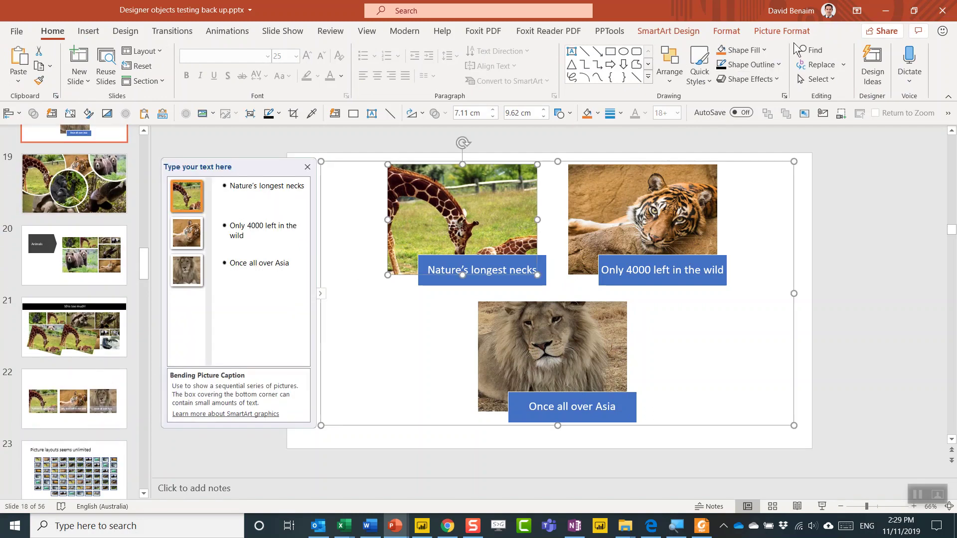
{"action": "left_click_drag", "start_coordinate": [500, 195], "coordinate": [440, 234]}
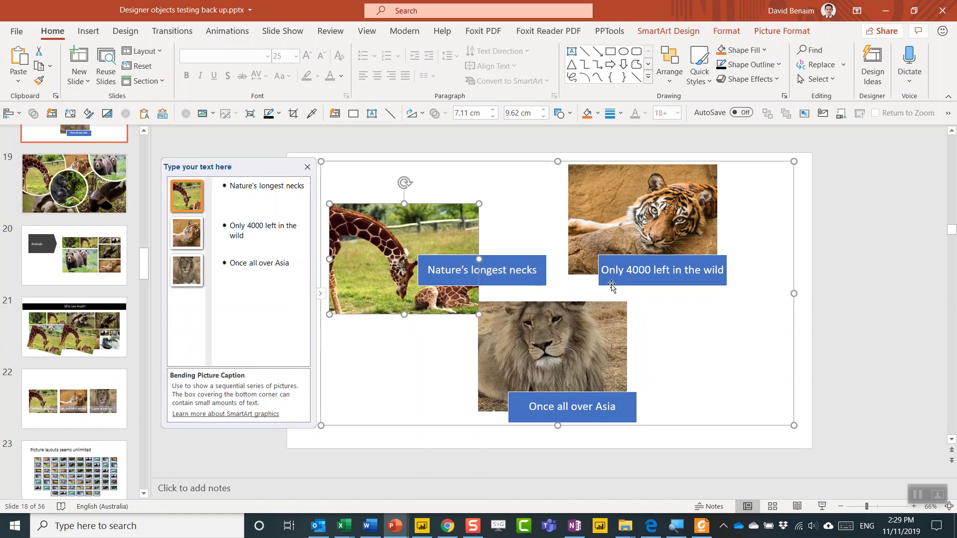
{"action": "key", "text": "ctrl+z"}
{"action": "left_click_drag", "start_coordinate": [697, 246], "coordinate": [746, 260]}
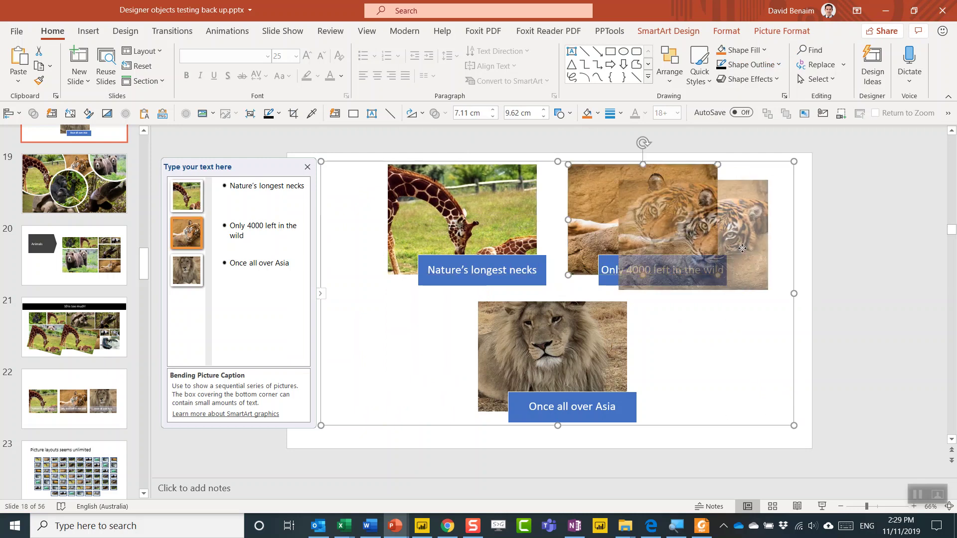
{"action": "key", "text": "Escape"}
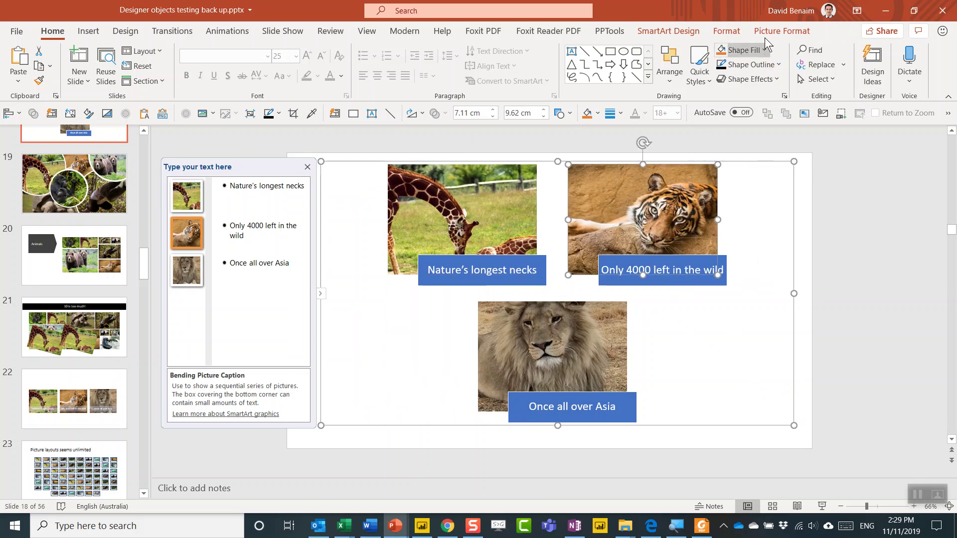
- Resize the SmartArt frame to about 17.66 cm high by 29.54 cm wide and convert it to shapes
{"action": "mouse_move", "coordinate": [796, 428]}
{"action": "left_mouse_down"}
{"action": "mouse_move", "coordinate": [523, 459]}
{"action": "mouse_move", "coordinate": [689, 270]}
{"action": "mouse_move", "coordinate": [764, 377]}
{"action": "mouse_move", "coordinate": [779, 435]}
{"action": "left_mouse_up"}
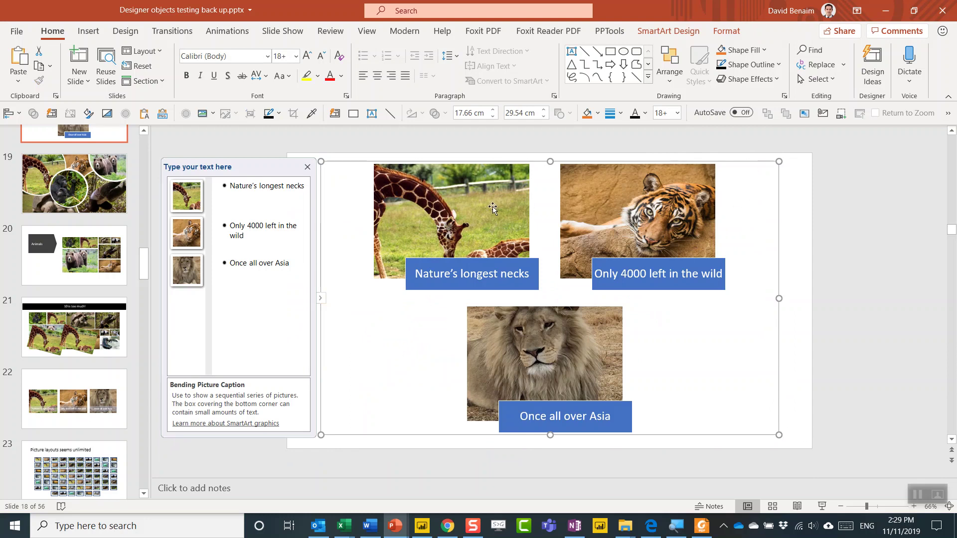
{"action": "left_click", "coordinate": [681, 33]}
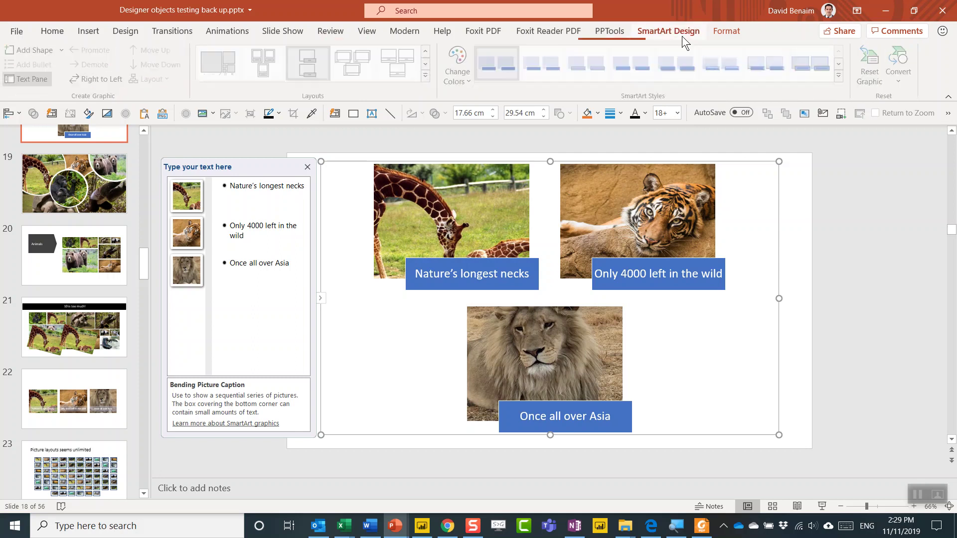
{"action": "left_click", "coordinate": [907, 70]}
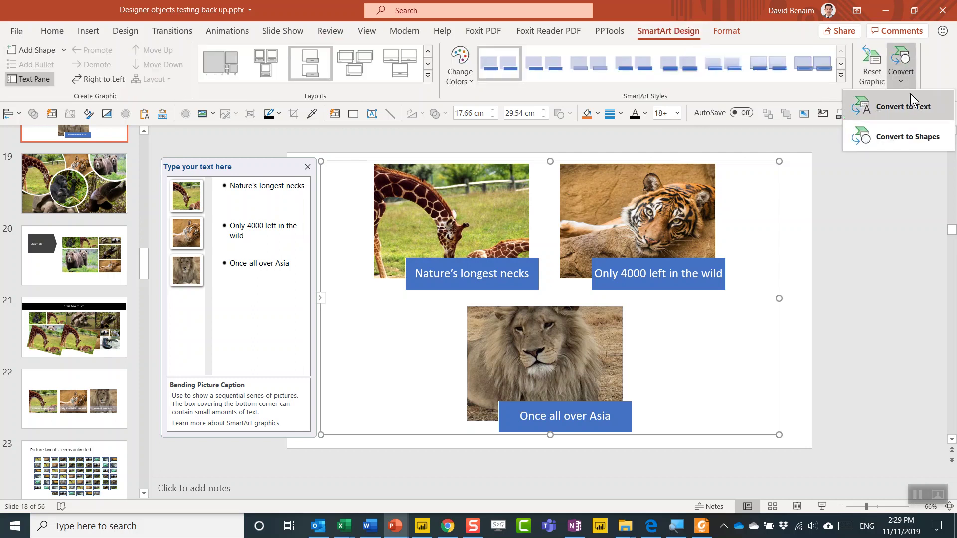
{"action": "left_click", "coordinate": [910, 133]}
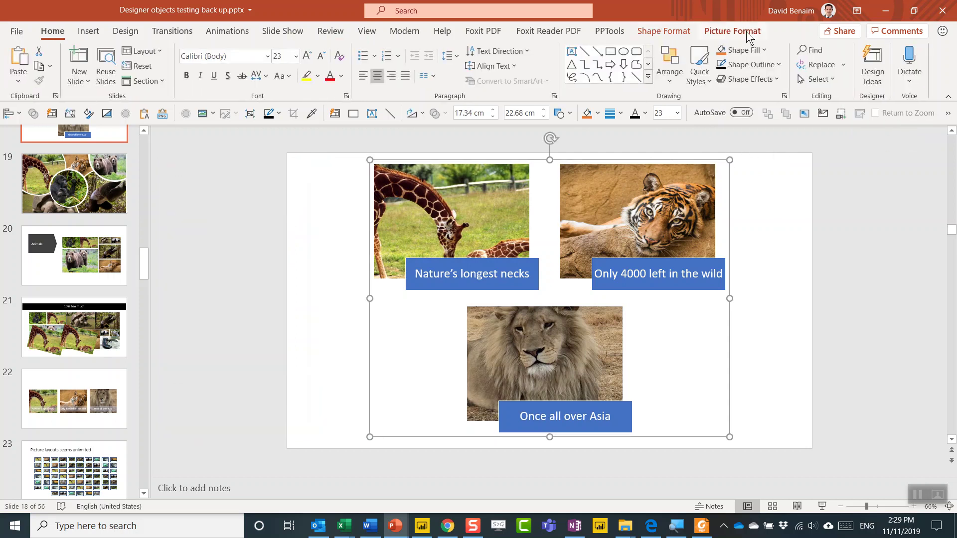
- Ungroup the converted shapes, and test moving the tiger picture on its own before undoing that move
{"action": "left_click", "coordinate": [669, 75]}
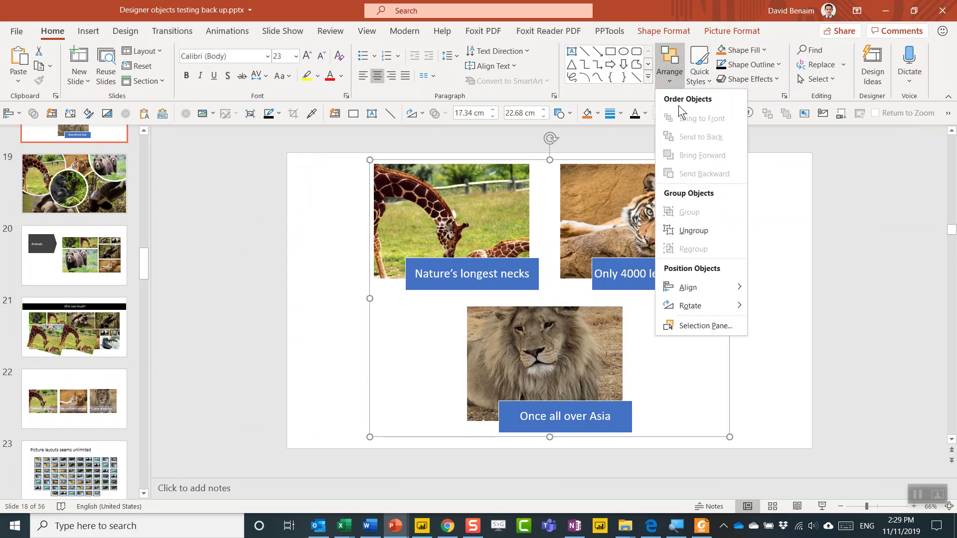
{"action": "left_click", "coordinate": [693, 230]}
{"action": "left_click", "coordinate": [759, 228]}
{"action": "left_click_drag", "start_coordinate": [680, 195], "coordinate": [726, 187]}
{"action": "key", "text": "ctrl+z"}
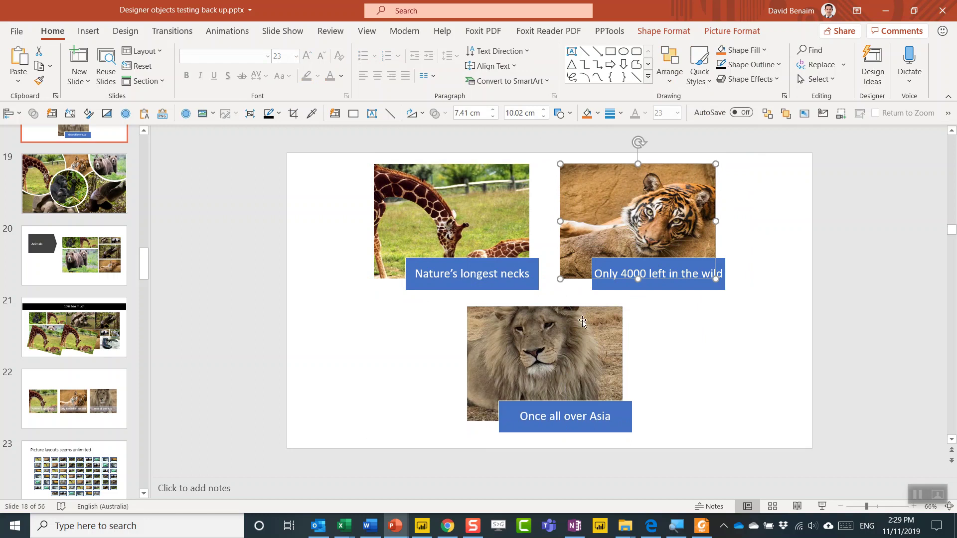
{"action": "left_click", "coordinate": [679, 337]}
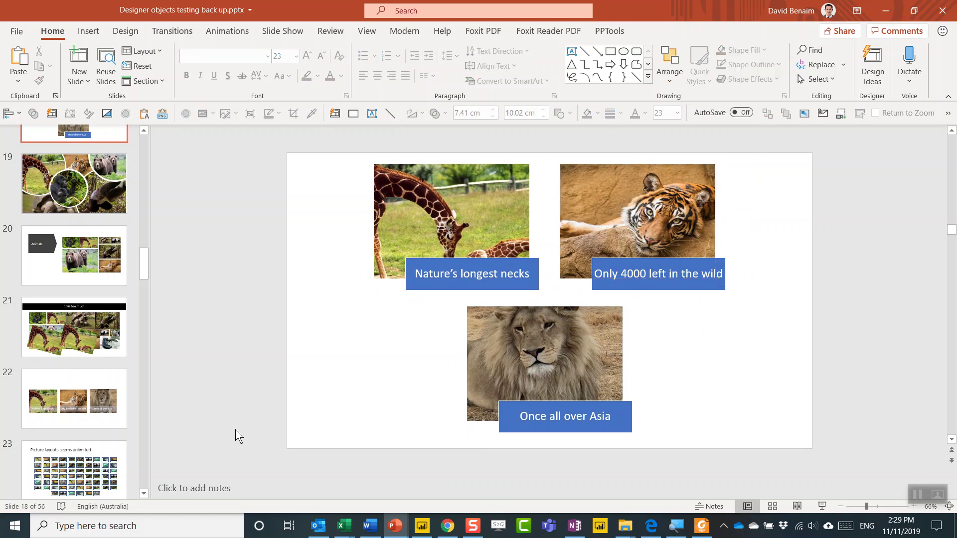
- On slide 25, try the icon grid design idea and settle on the one with colored icon bars beside the dark title panel
{"action": "scroll", "coordinate": [95, 432], "scroll_direction": "down", "scroll_amount": 4}
{"action": "left_click", "coordinate": [78, 351]}
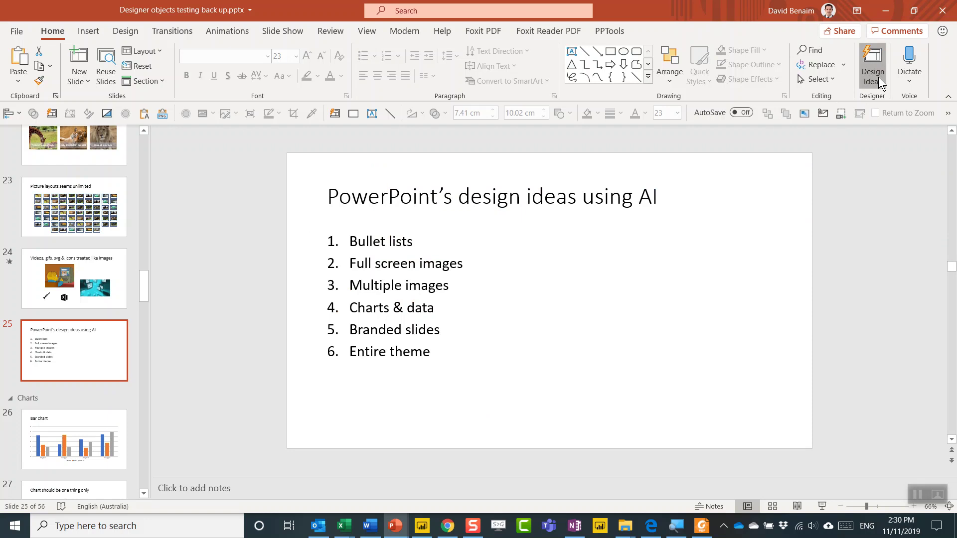
{"action": "left_click", "coordinate": [878, 77]}
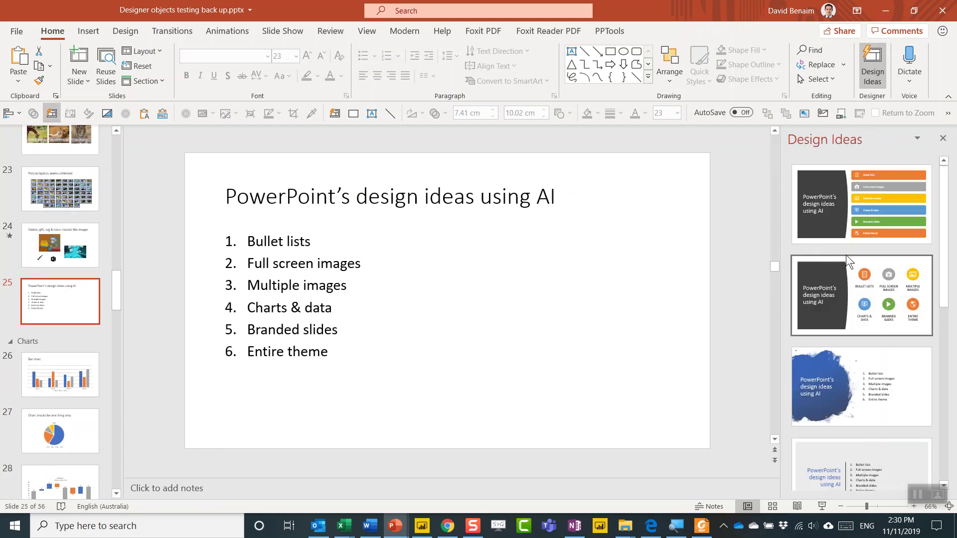
{"action": "left_click", "coordinate": [871, 276]}
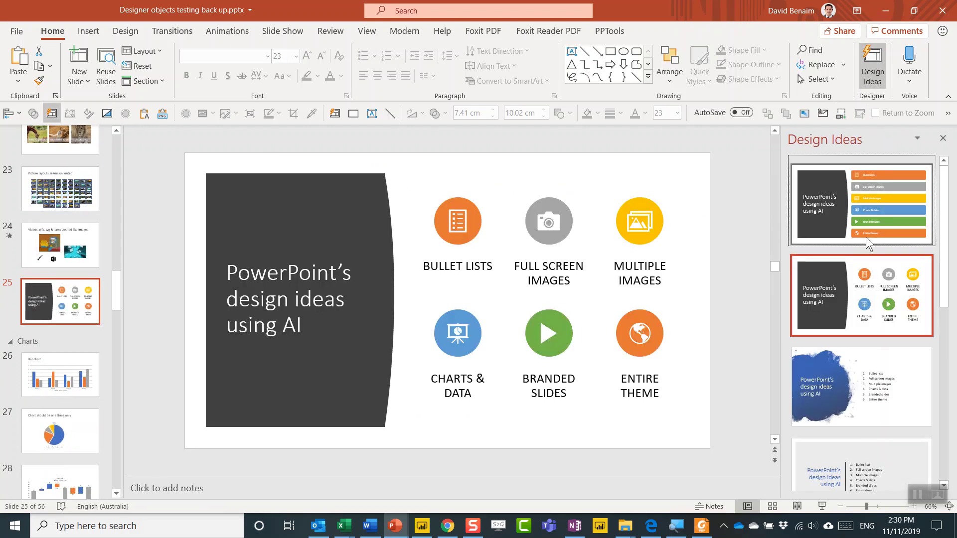
{"action": "left_click", "coordinate": [865, 202]}
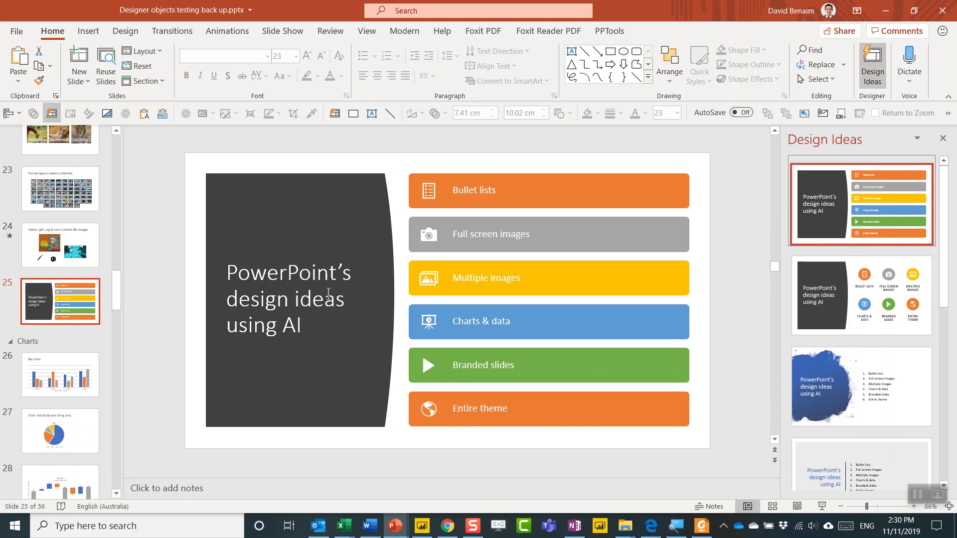
- On slide 24, try the blue brushstroke title design idea and settle on the one with four divided visuals above a dark title box
{"action": "left_click", "coordinate": [93, 257]}
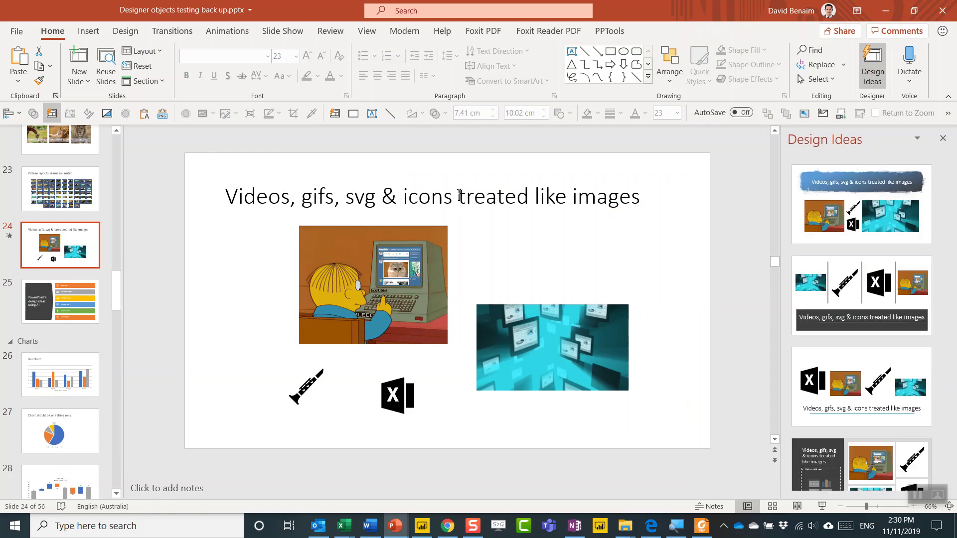
{"action": "left_click", "coordinate": [862, 208]}
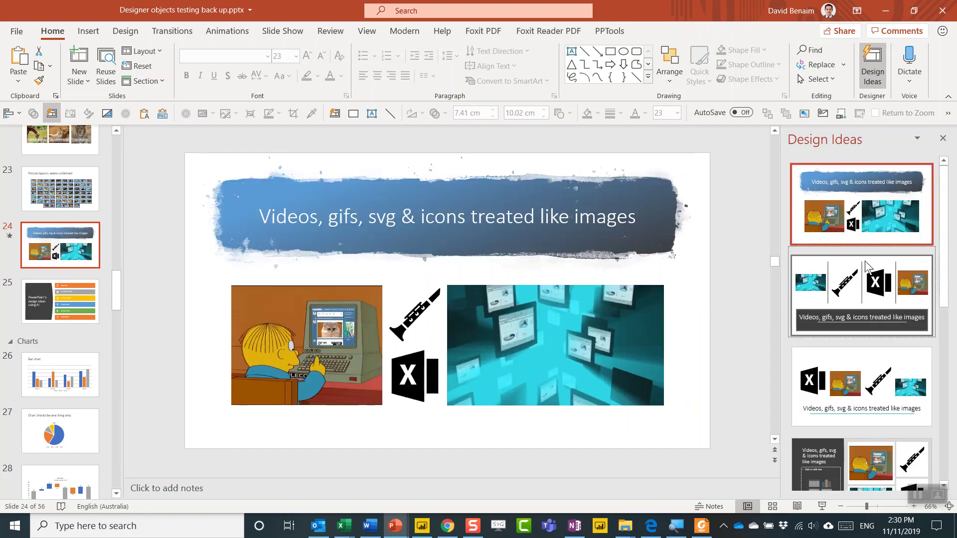
{"action": "left_click", "coordinate": [865, 289]}
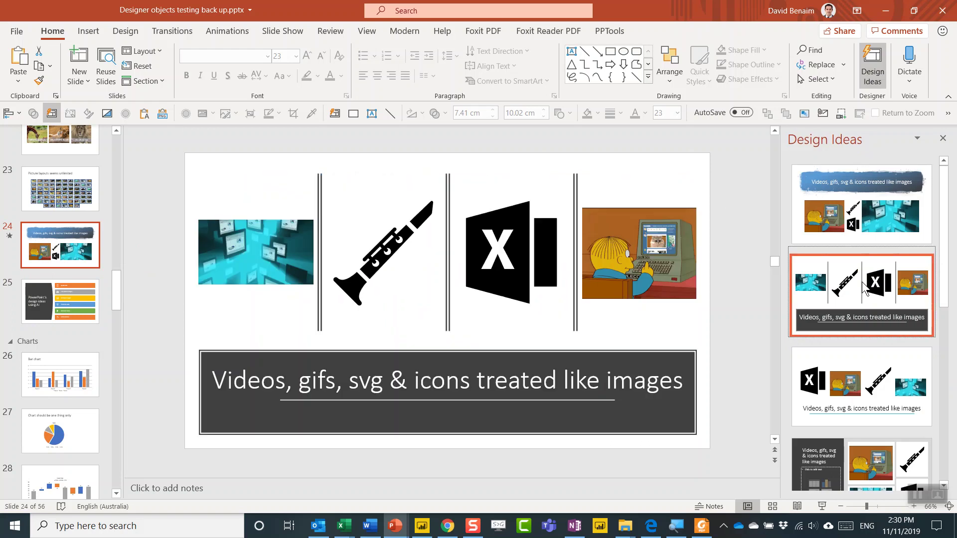
{"action": "left_click", "coordinate": [487, 280]}
{"action": "left_click", "coordinate": [384, 244]}
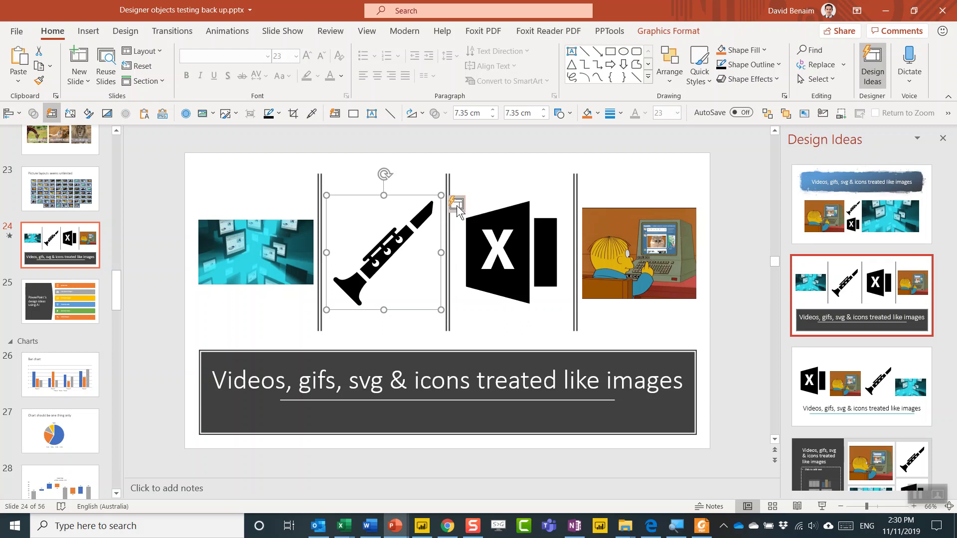
{"action": "left_click", "coordinate": [90, 33]}
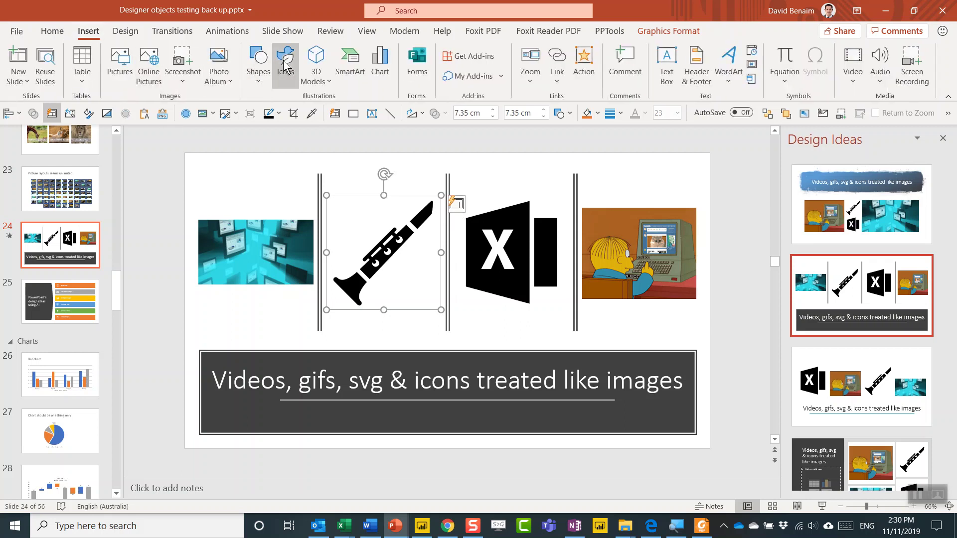
{"action": "left_click", "coordinate": [263, 234]}
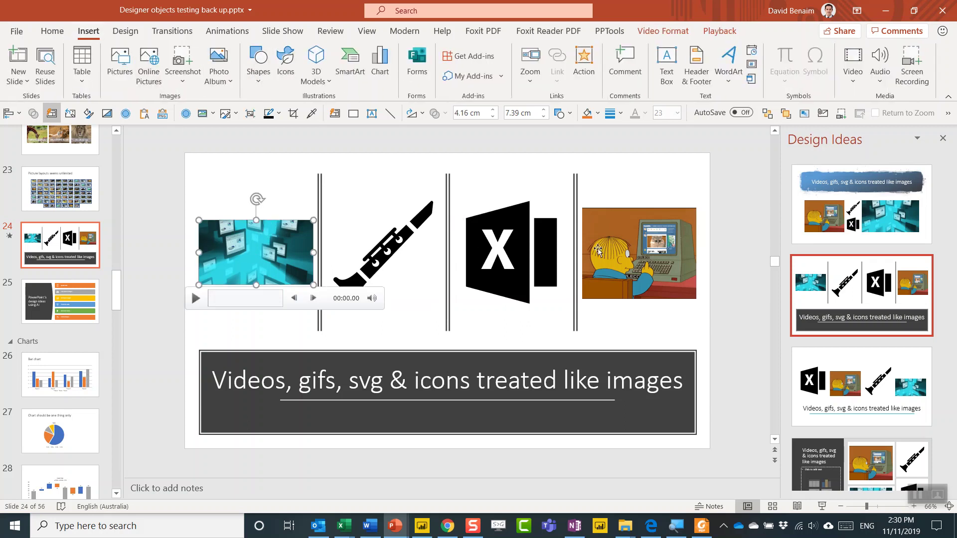